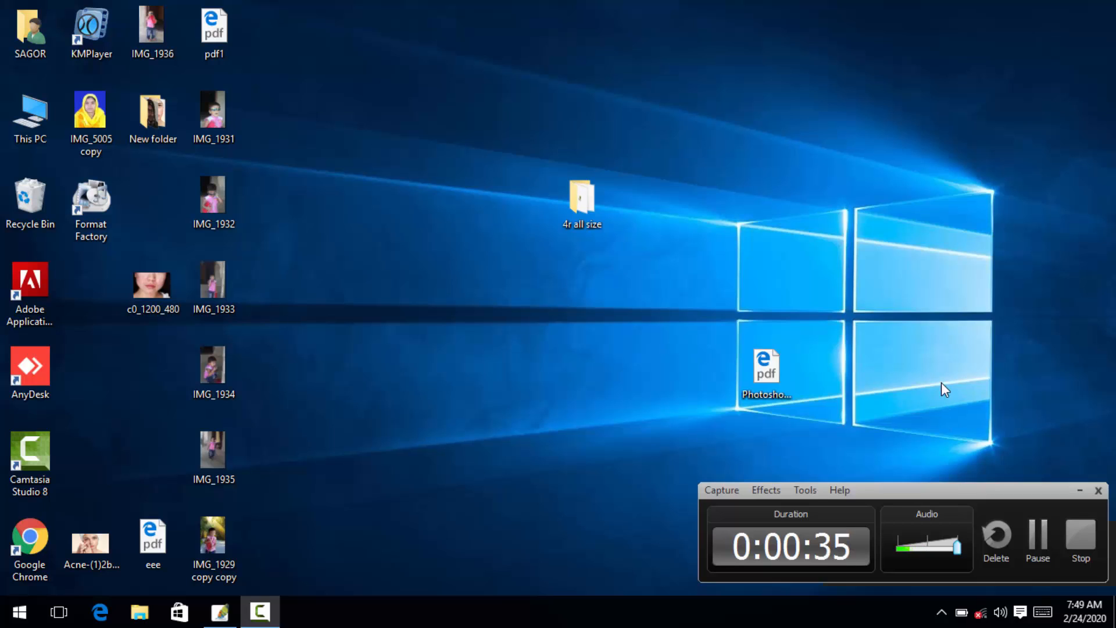
pyautogui.rightClick(964, 334)
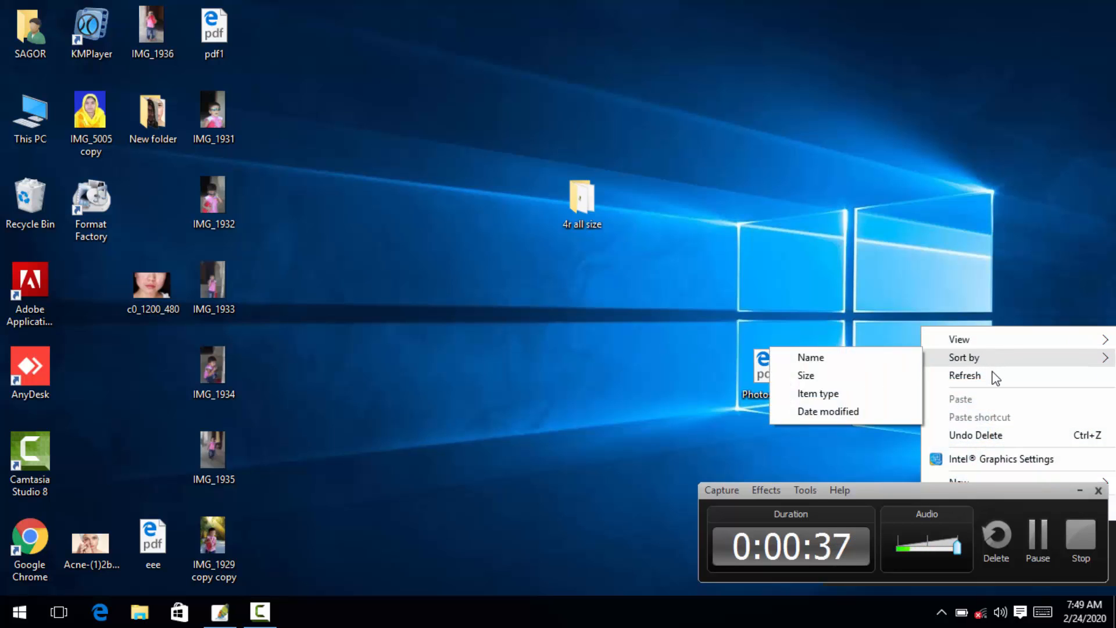
pyautogui.click(990, 375)
pyautogui.rightClick(968, 343)
pyautogui.click(989, 386)
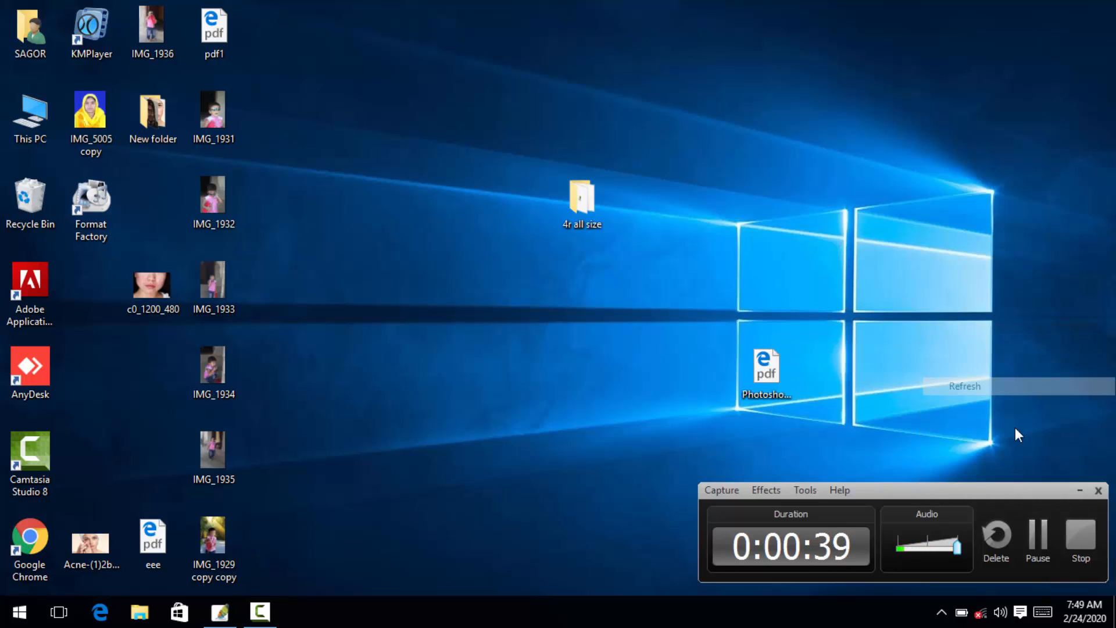
pyautogui.click(1082, 489)
pyautogui.rightClick(965, 366)
pyautogui.click(979, 413)
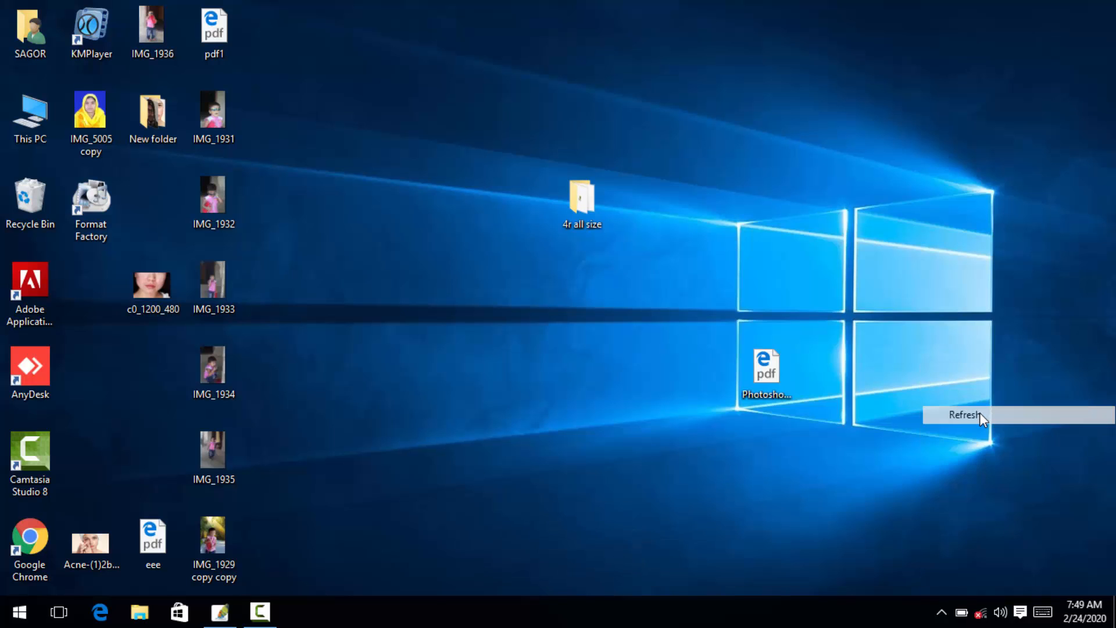
pyautogui.rightClick(913, 309)
pyautogui.click(941, 355)
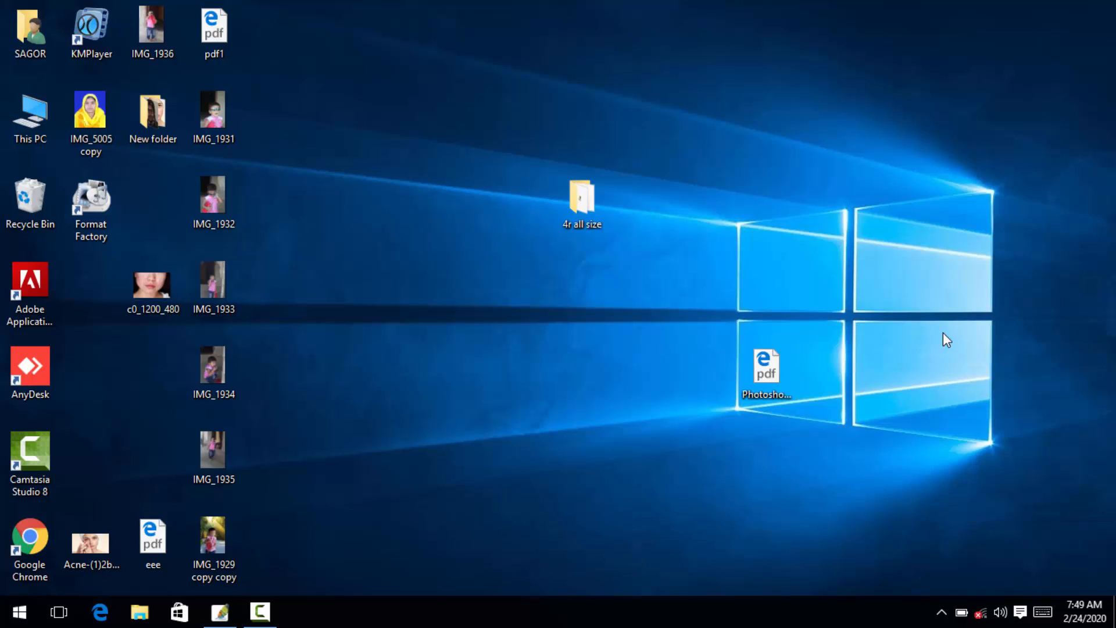
pyautogui.rightClick(943, 325)
pyautogui.click(979, 370)
pyautogui.rightClick(968, 315)
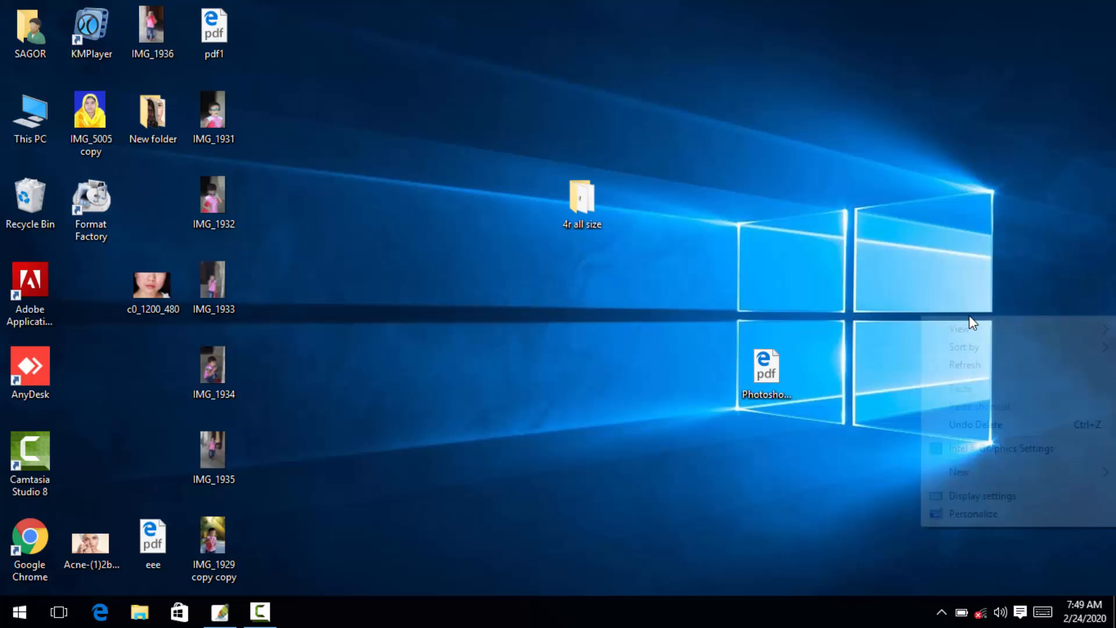
pyautogui.click(994, 369)
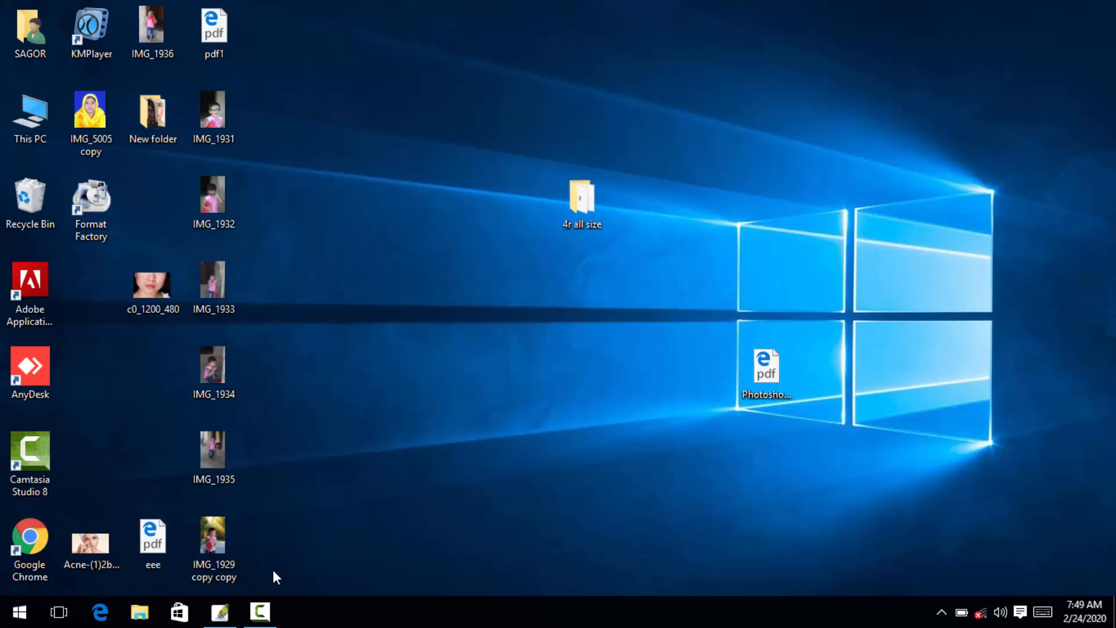
# Switch to Adobe Photoshop, create a new document from the A4 preset, and move its window toward the middle of the workspace.
pyautogui.click(220, 611)
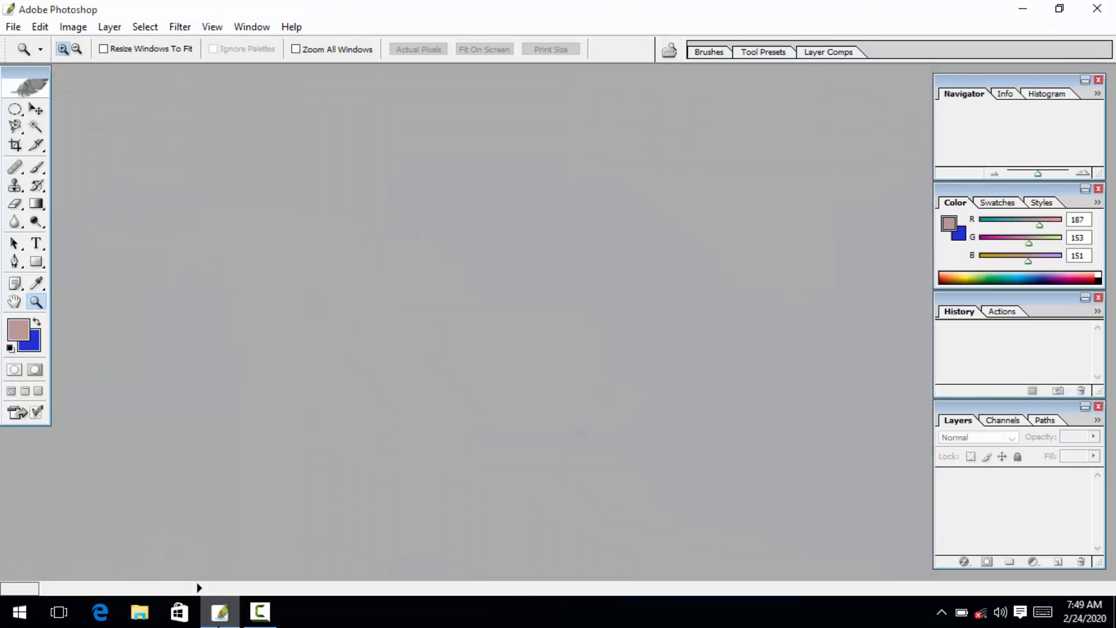
pyautogui.click(35, 109)
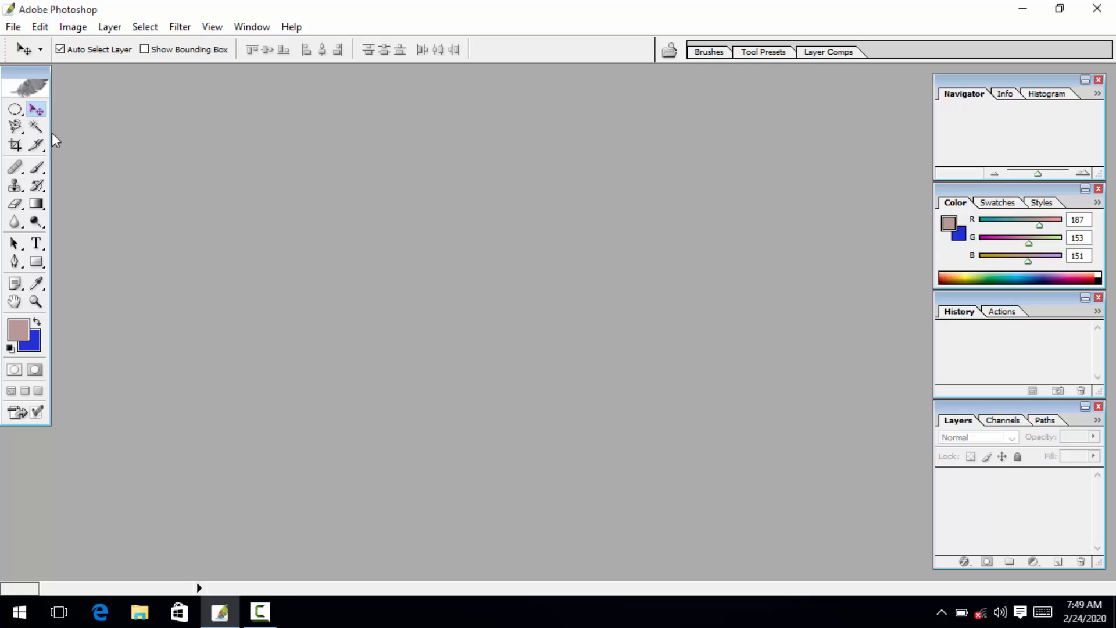
pyautogui.hotkey('ctrl', 'n')
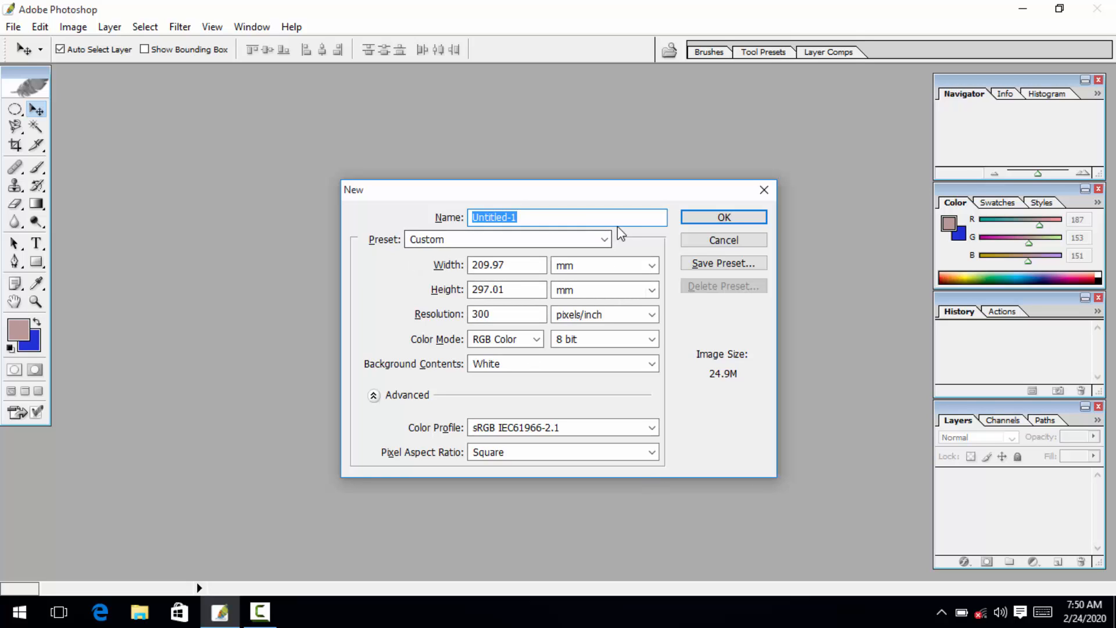
pyautogui.click(605, 241)
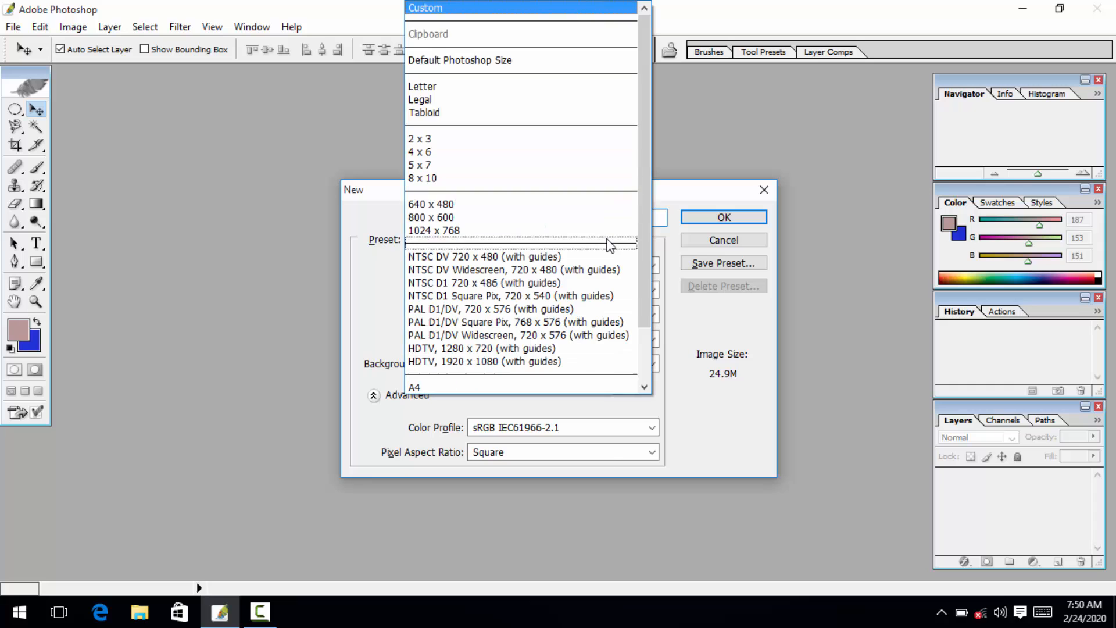
pyautogui.click(462, 387)
pyautogui.click(723, 217)
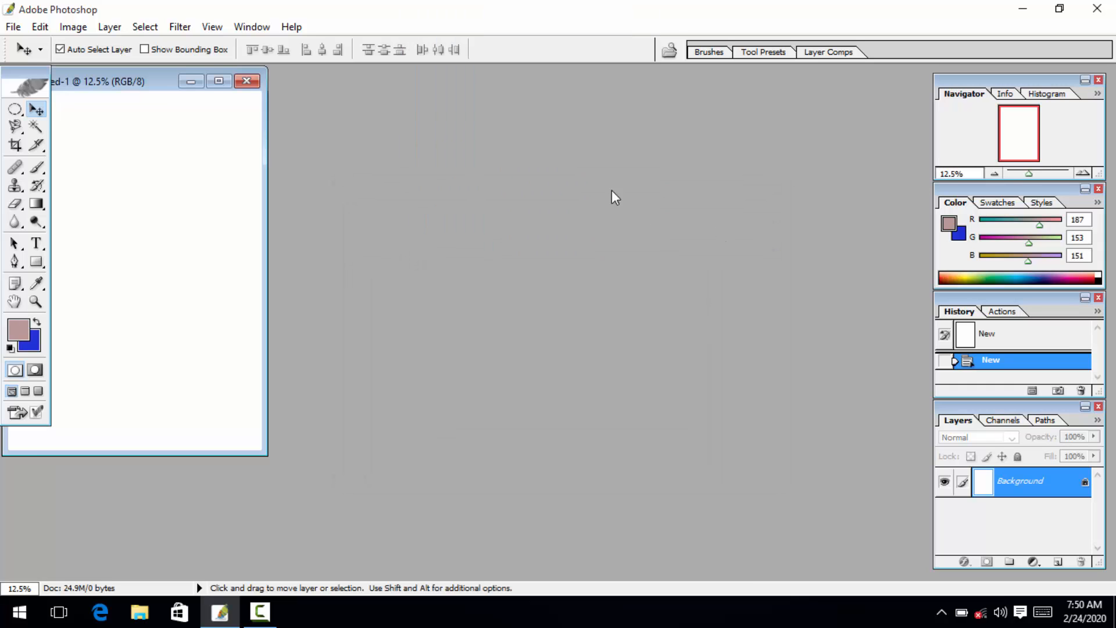
pyautogui.moveTo(106, 84); pyautogui.dragTo(435, 162)
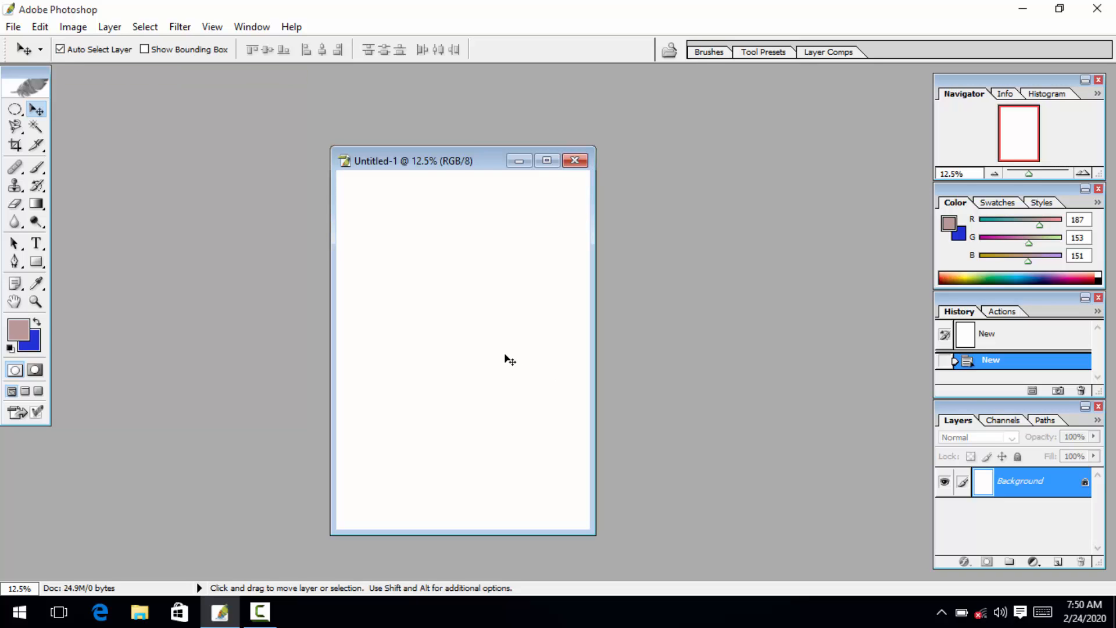
# Open the c0_1200_480 image from the desktop in Photoshop and place its window beside the blank page.
pyautogui.click(1022, 9)
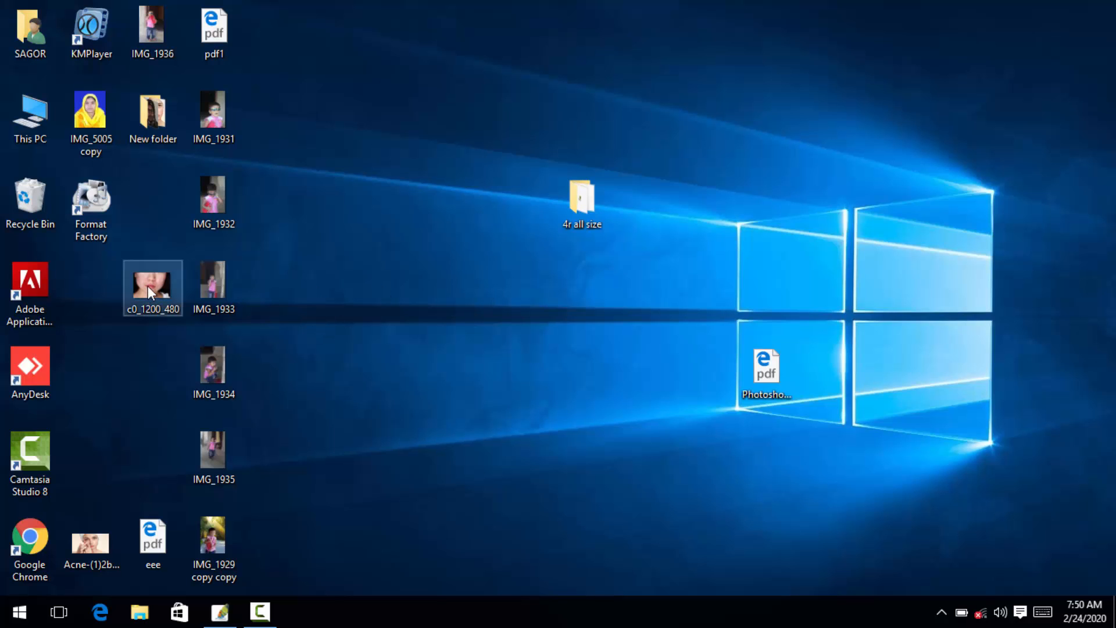
pyautogui.moveTo(150, 283); pyautogui.dragTo(228, 317)
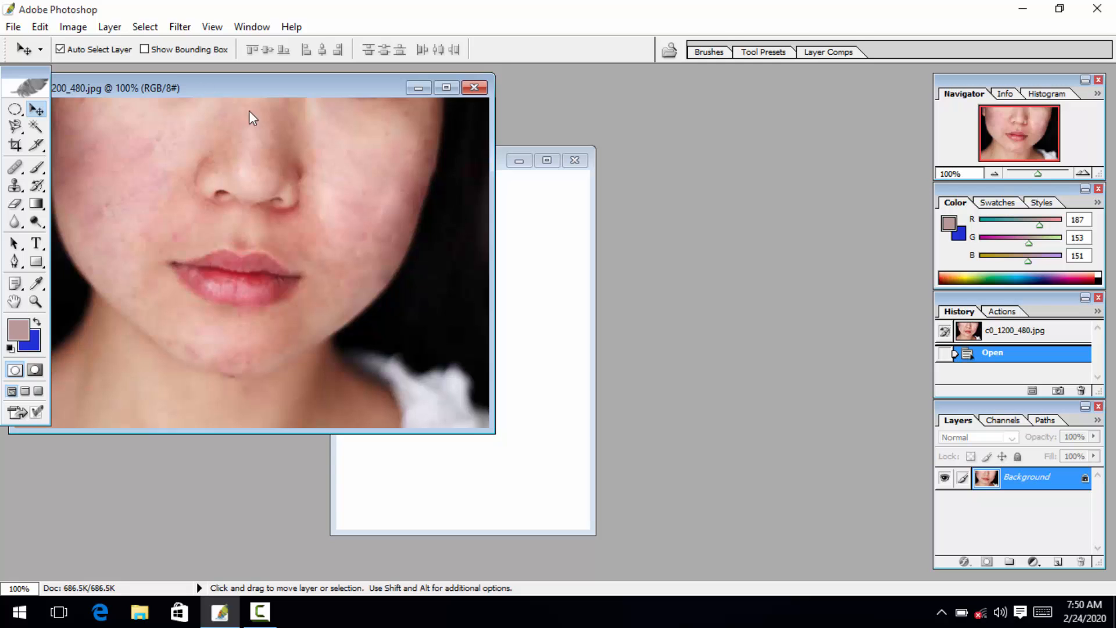
pyautogui.moveTo(202, 88); pyautogui.dragTo(849, 234)
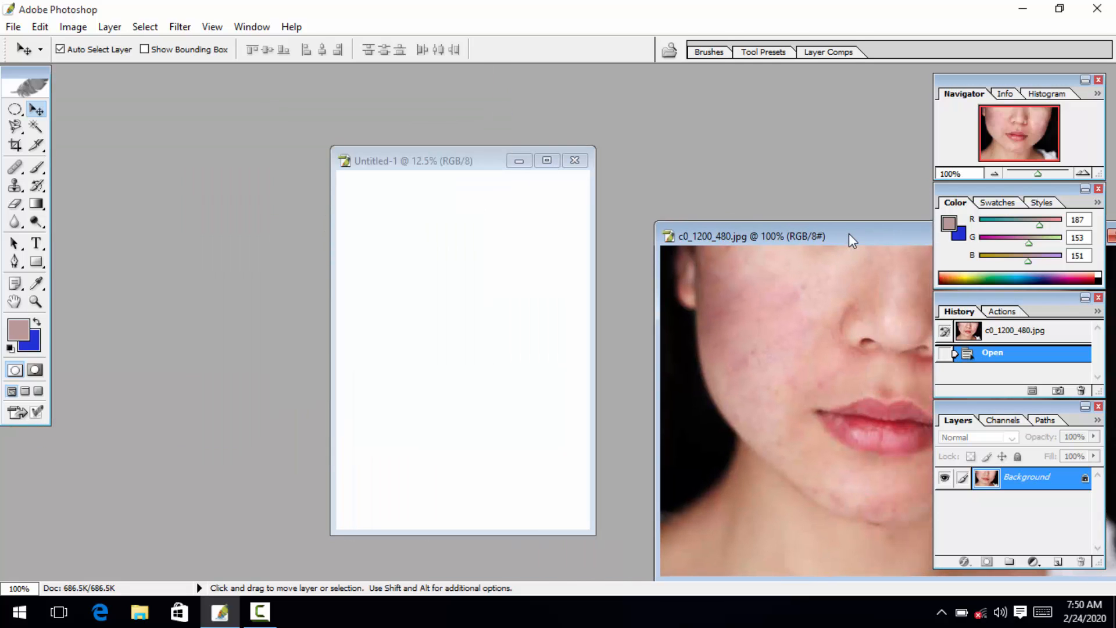
pyautogui.moveTo(849, 240); pyautogui.dragTo(826, 174)
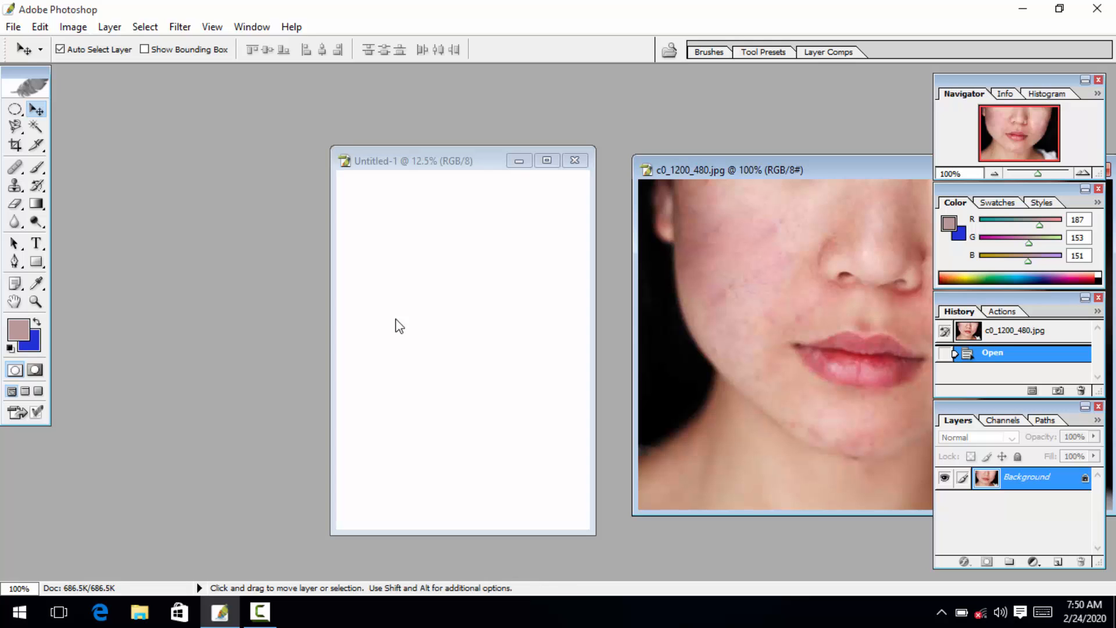
# Copy the face photo onto the blank A4 page twice and delete the layer of the second copy.
pyautogui.moveTo(816, 343); pyautogui.dragTo(451, 303)
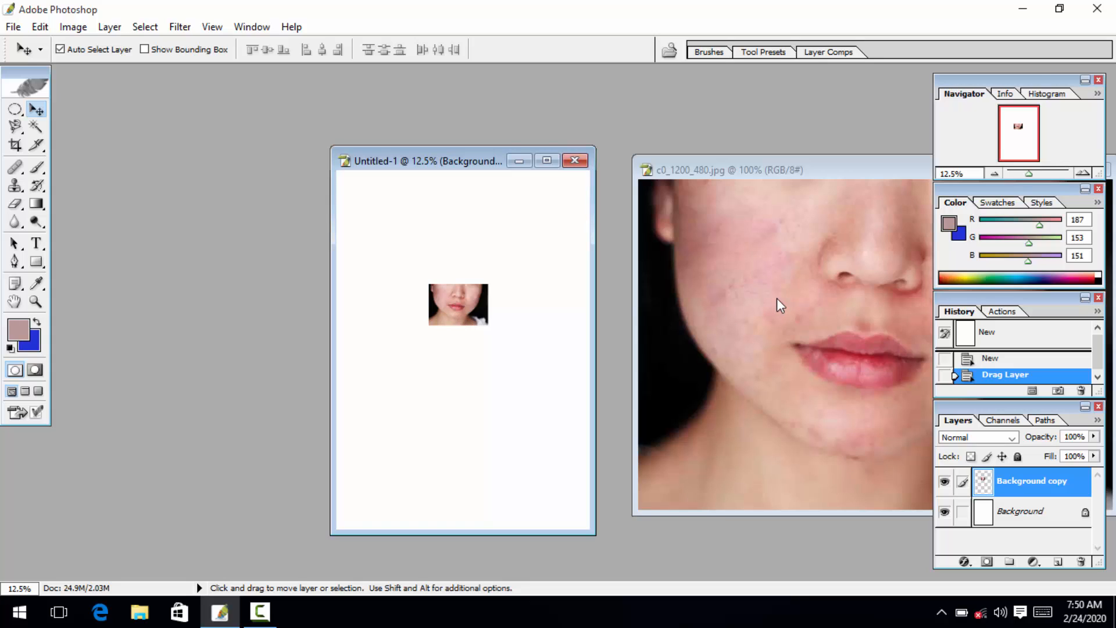
pyautogui.click(761, 288)
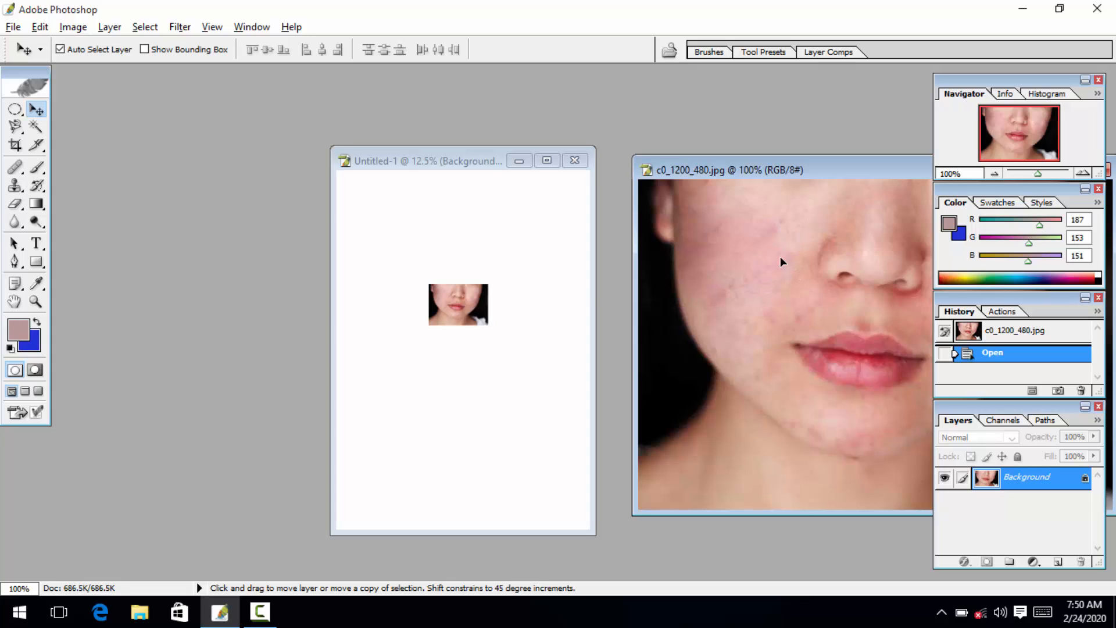
pyautogui.moveTo(780, 256); pyautogui.dragTo(465, 409)
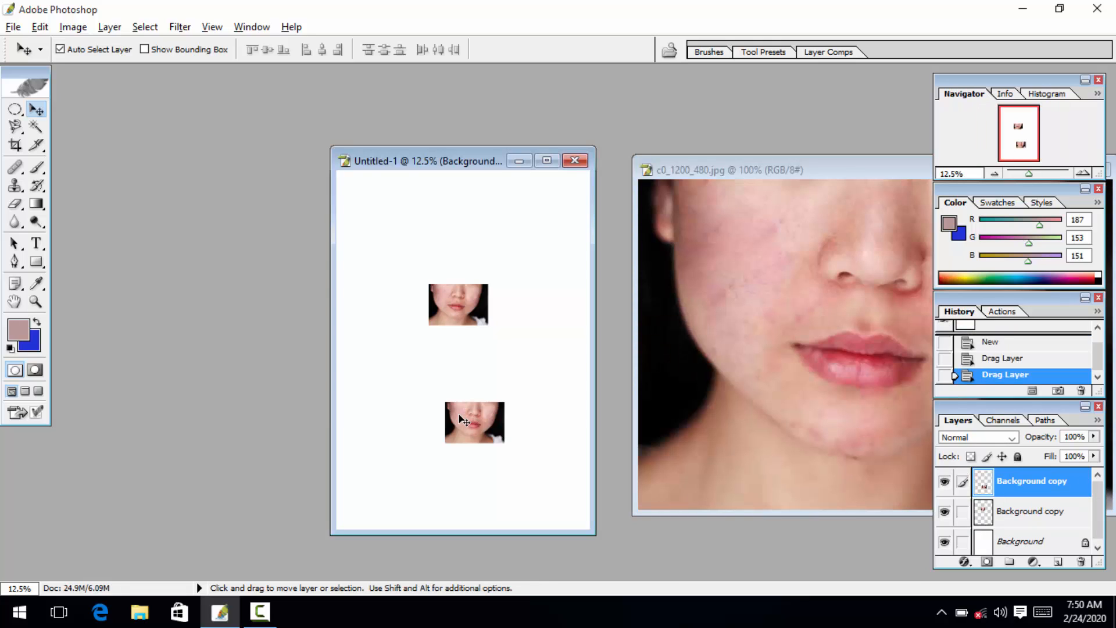
pyautogui.click(1081, 561)
pyautogui.click(528, 241)
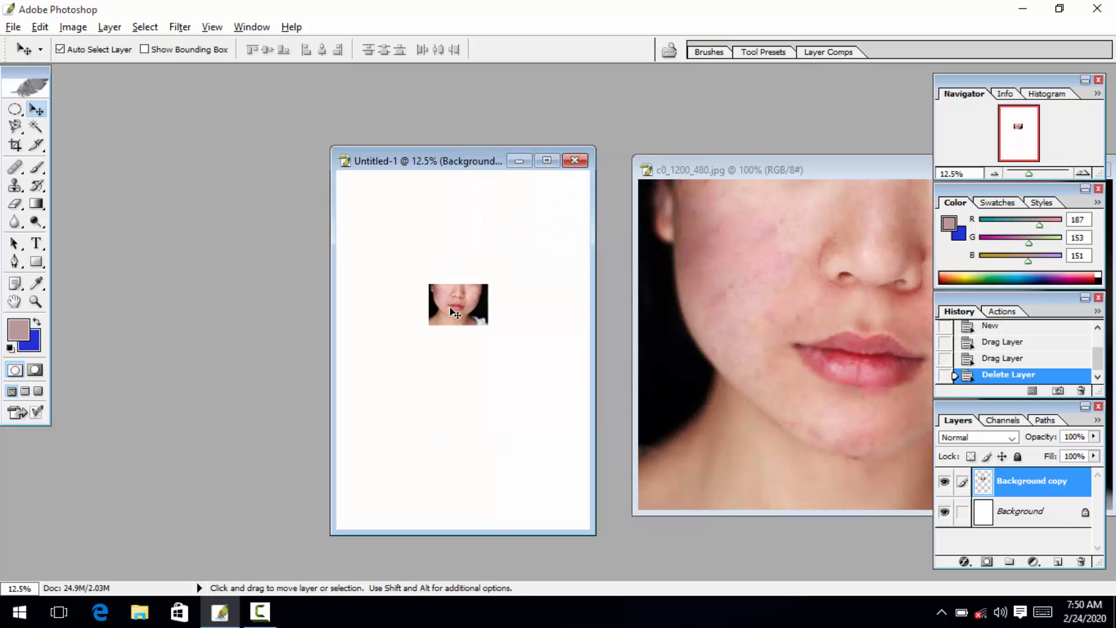
# Move the photo toward the page's upper-left area and scale it to about 336% width and 511% height.
pyautogui.moveTo(453, 315); pyautogui.dragTo(390, 249)
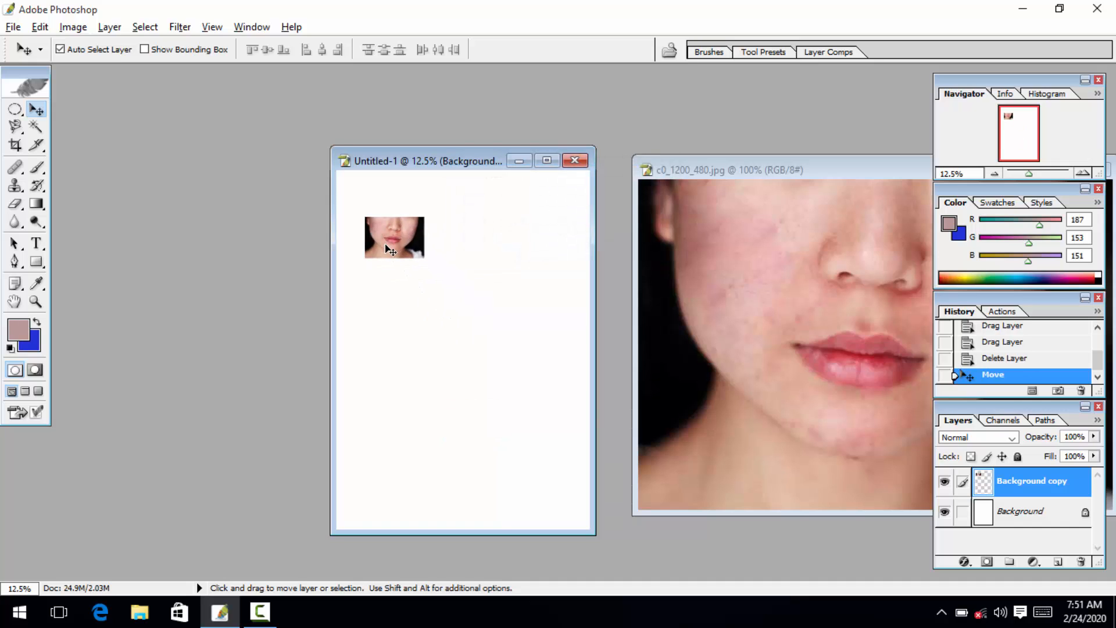
pyautogui.hotkey('ctrl', 't')
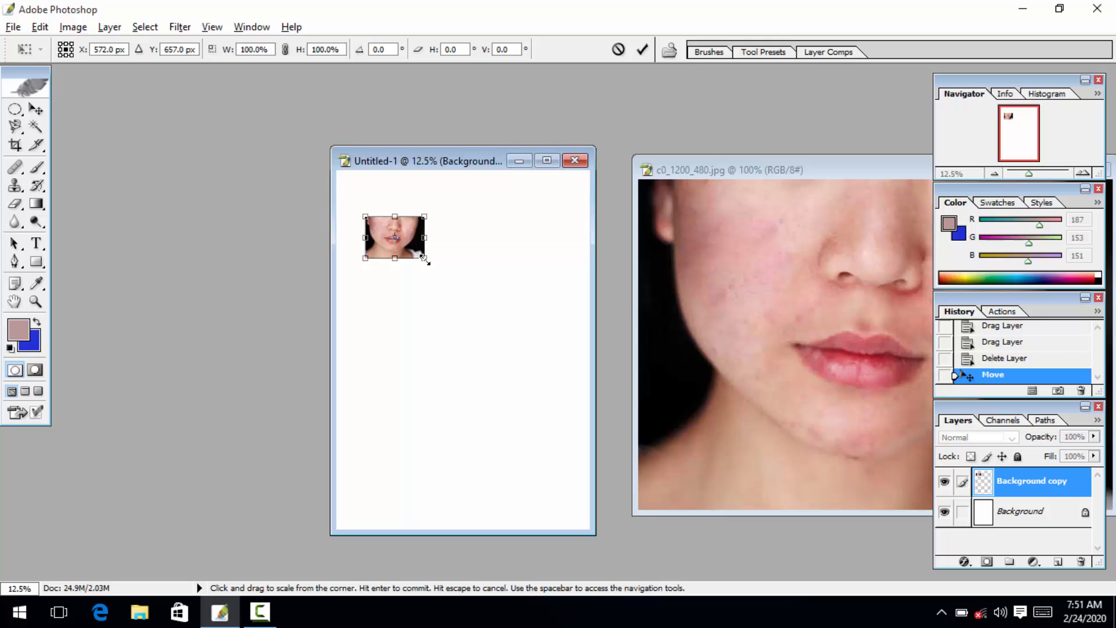
pyautogui.moveTo(423, 258); pyautogui.dragTo(563, 428)
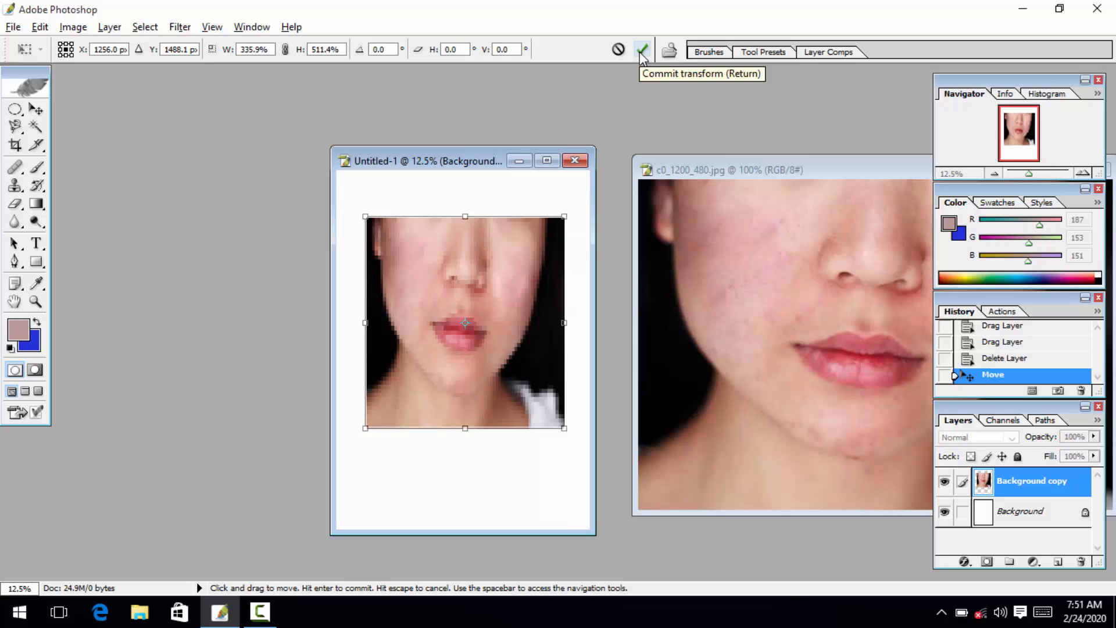
pyautogui.press('Return')
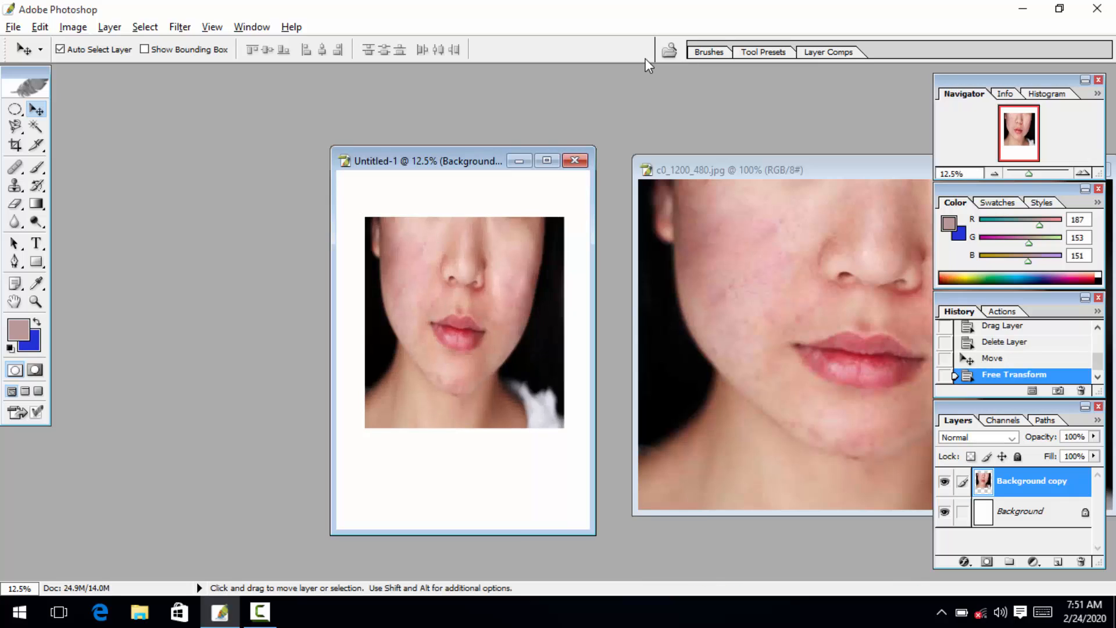
pyautogui.moveTo(375, 164); pyautogui.dragTo(344, 139)
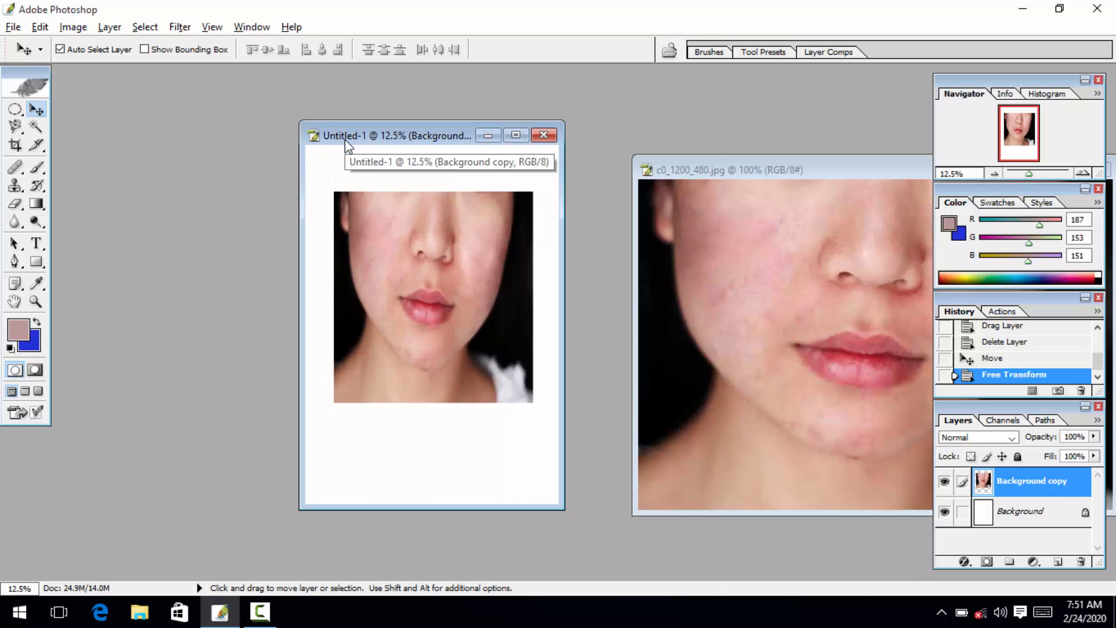
# Open the print settings for the page, review the available printers, and cancel without printing.
pyautogui.hotkey('ctrl', 'p')
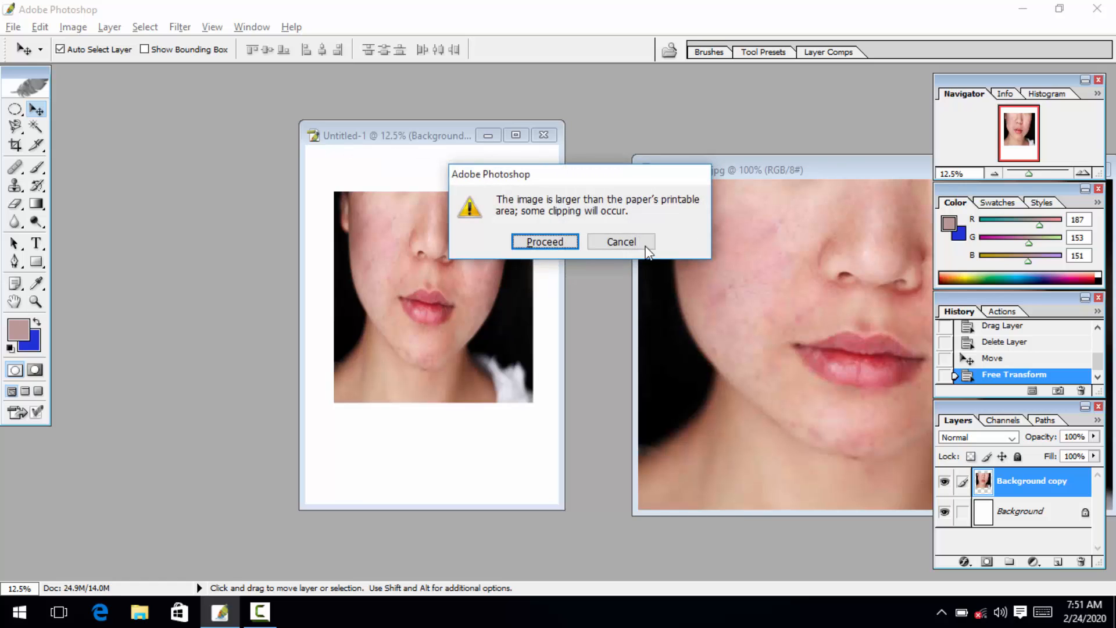
pyautogui.click(541, 247)
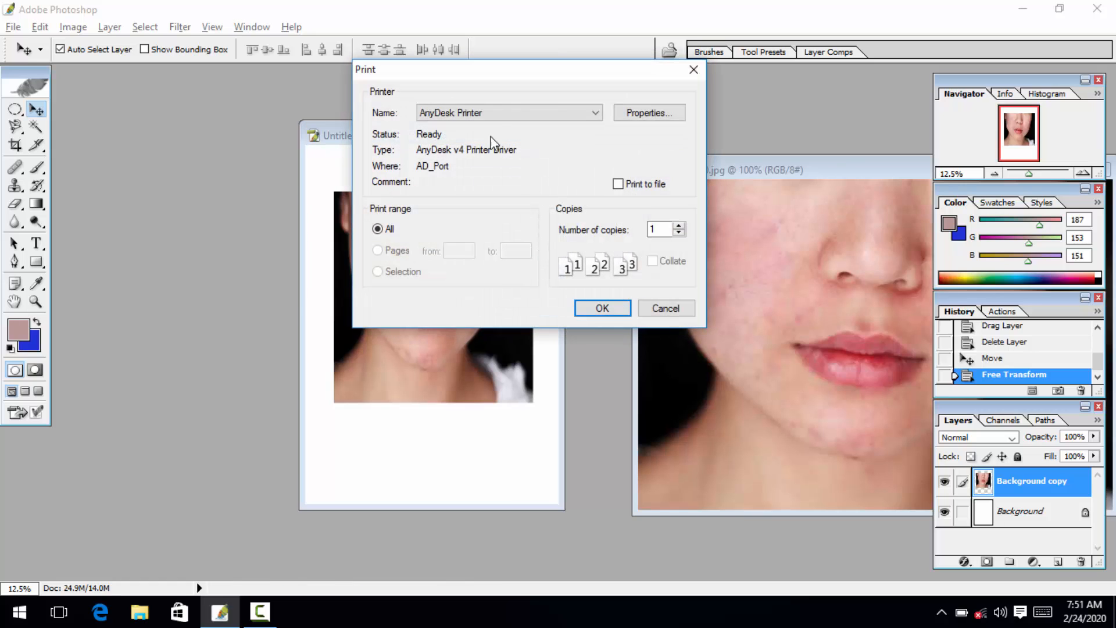
pyautogui.click(480, 114)
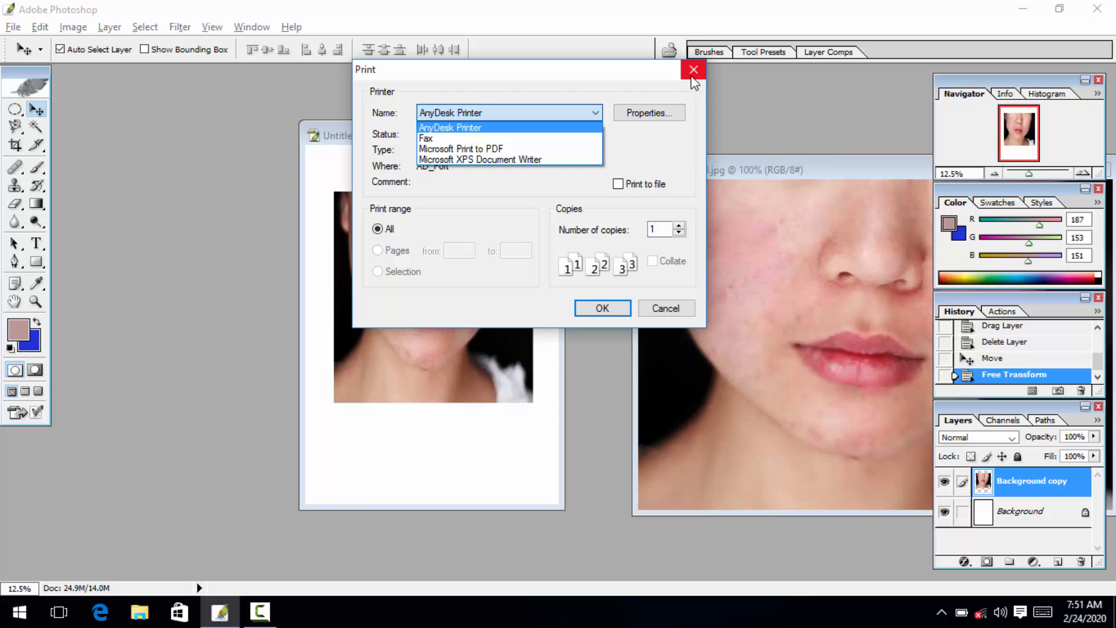
pyautogui.click(694, 83)
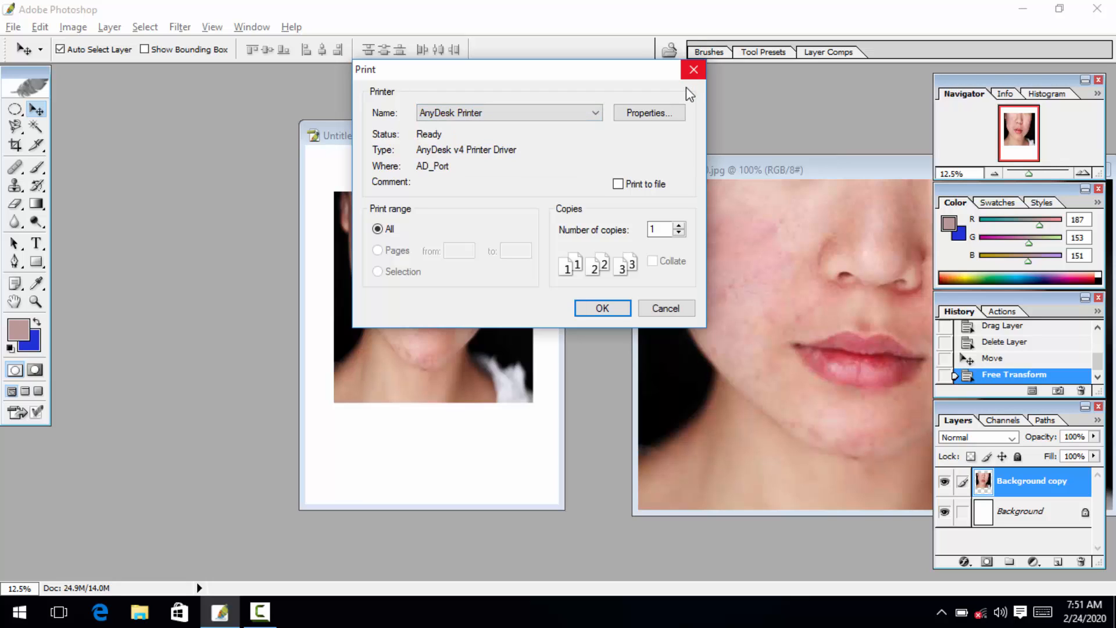
pyautogui.click(677, 313)
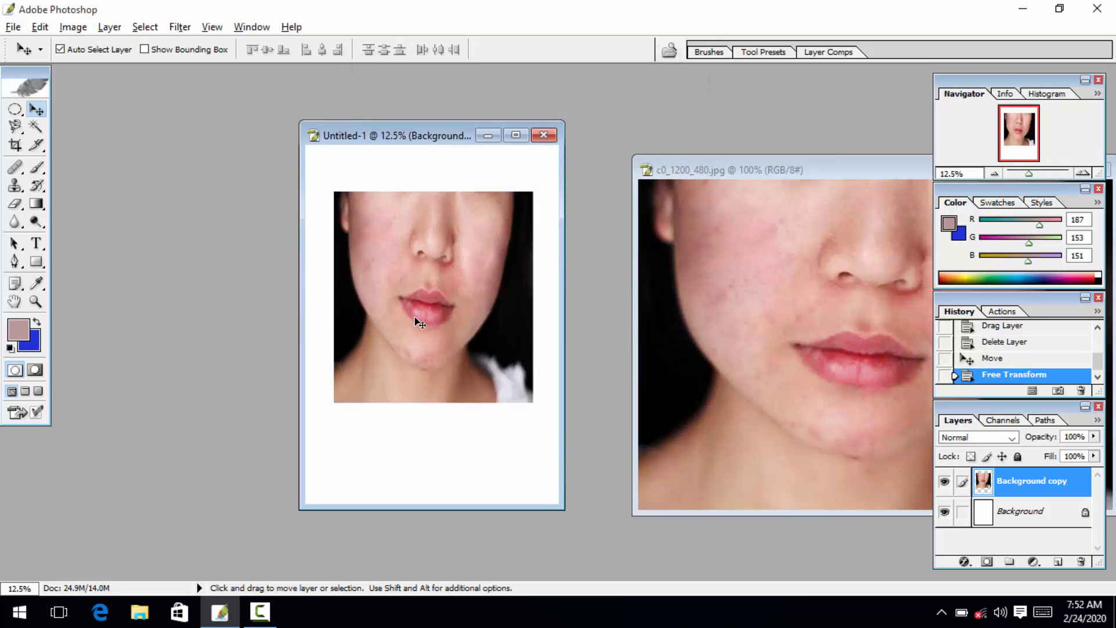
# Delete the enlarged photo's layer from the A4 page and maximize the document window.
pyautogui.click(1080, 563)
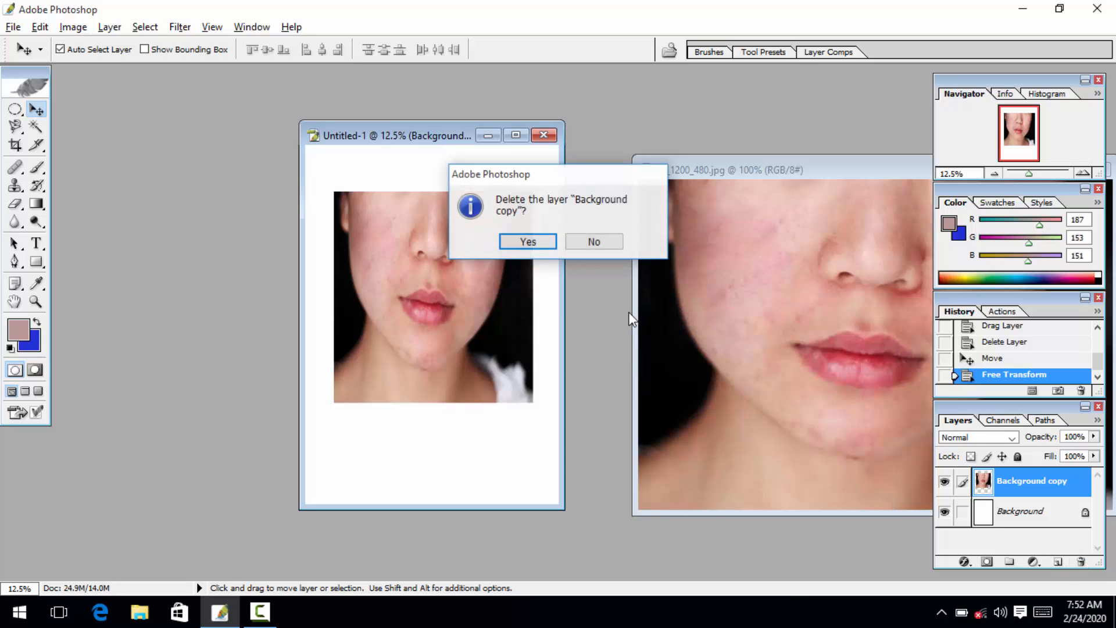
pyautogui.click(525, 240)
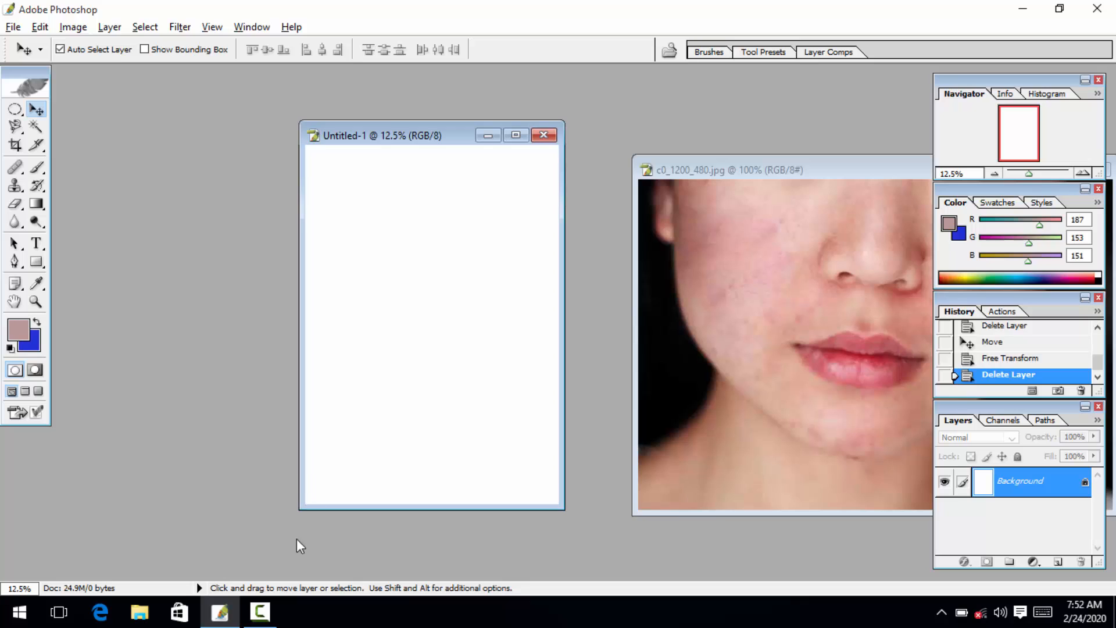
pyautogui.click(260, 611)
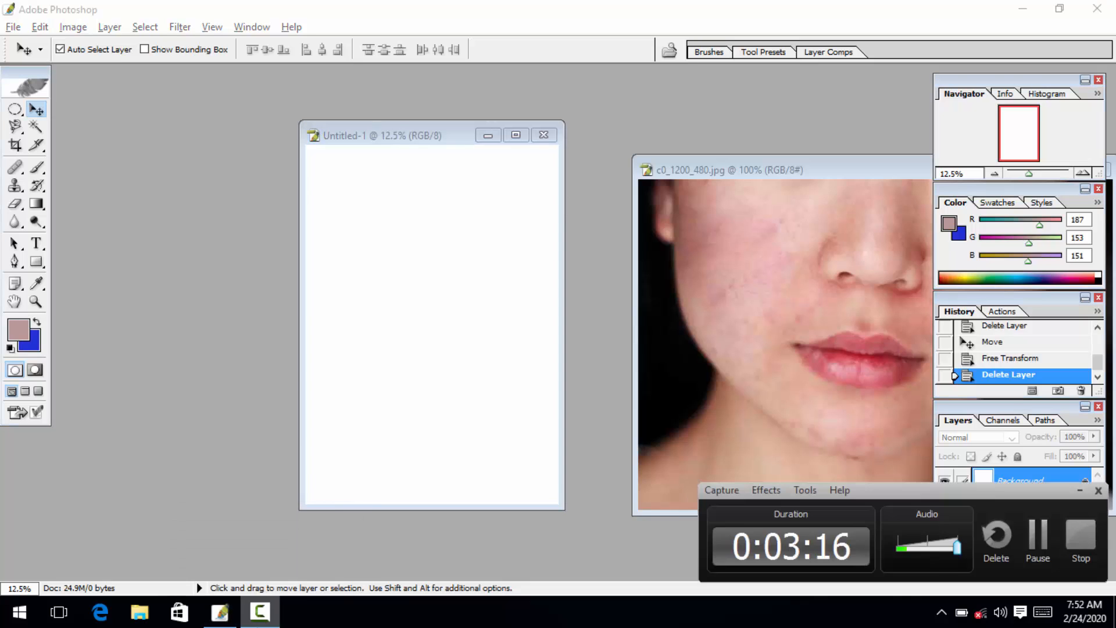
pyautogui.click(1081, 492)
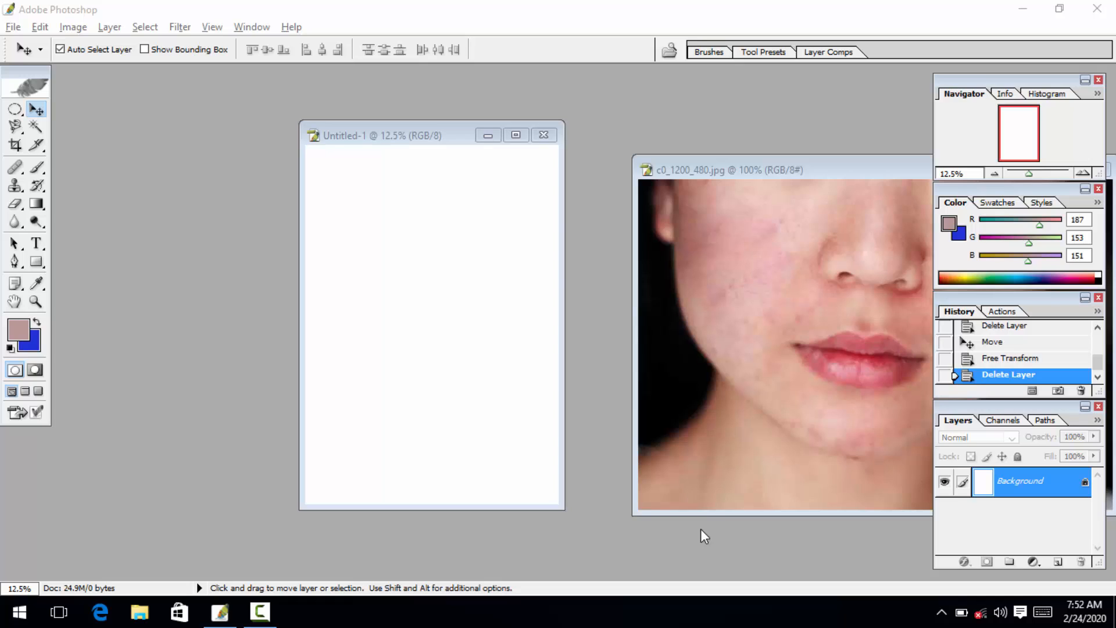
pyautogui.doubleClick(432, 140)
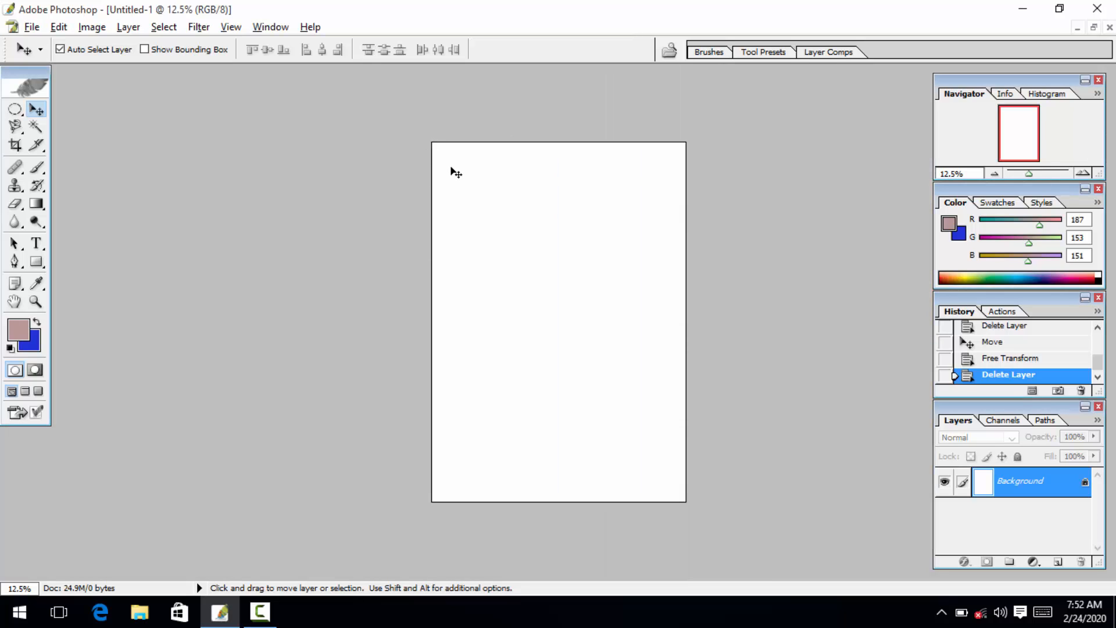
# Restore the A4 page's window to floating size and look through the desktop's New folder for a file to place.
pyautogui.click(1091, 28)
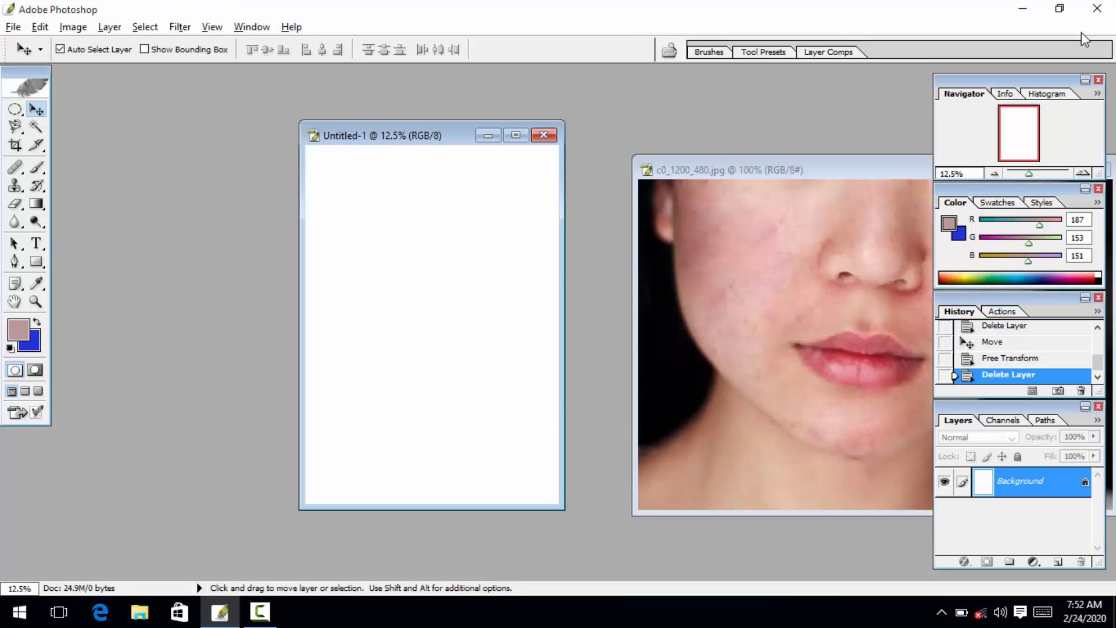
pyautogui.click(1022, 10)
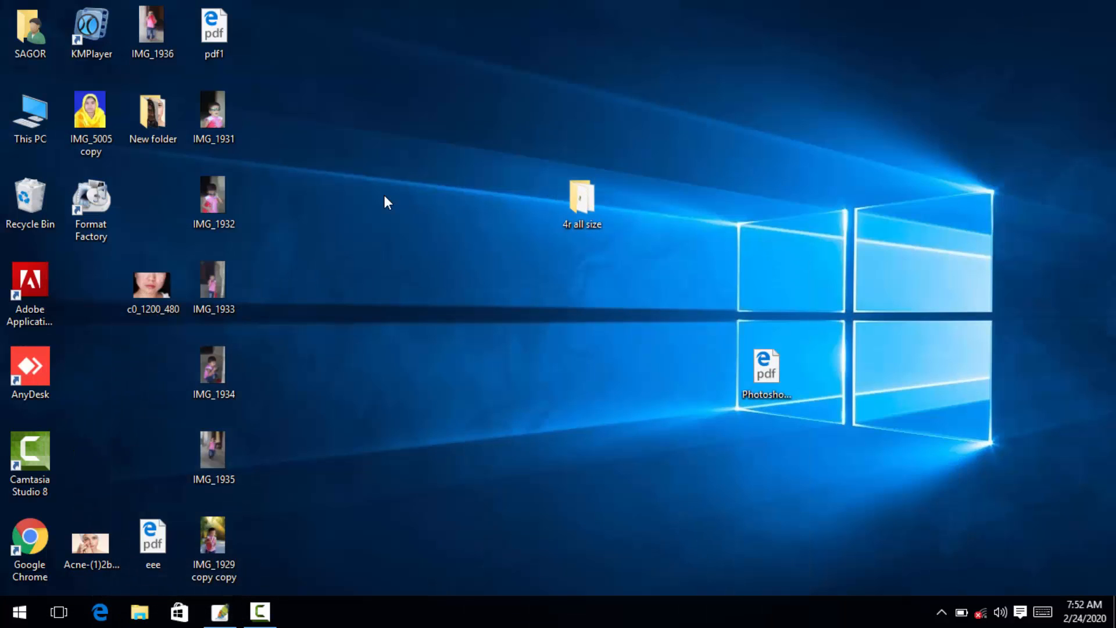
pyautogui.doubleClick(144, 134)
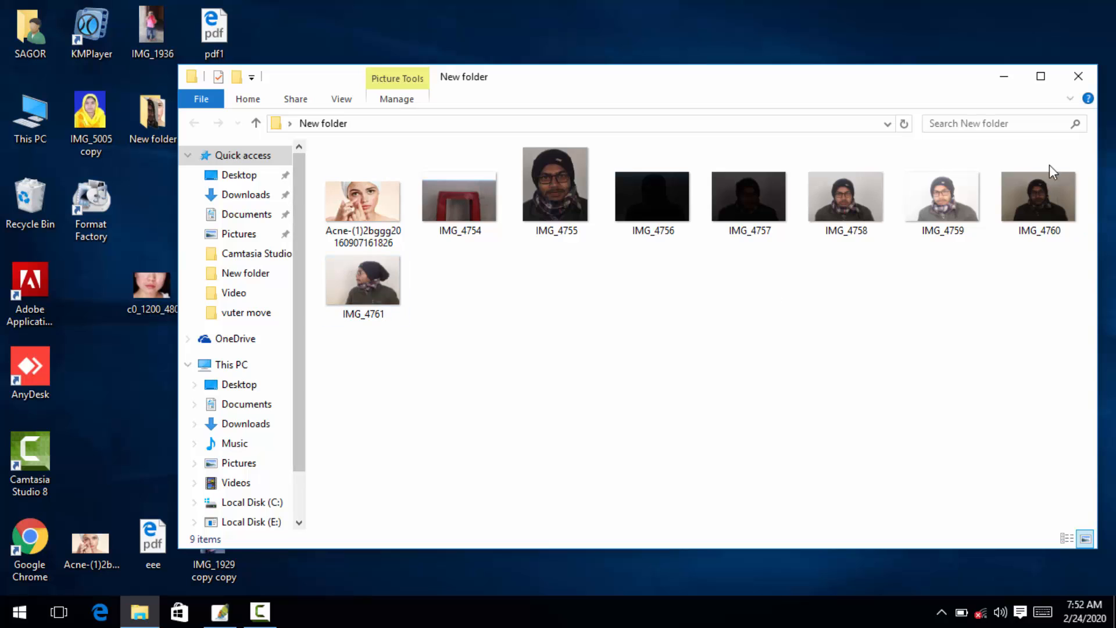
pyautogui.click(1076, 74)
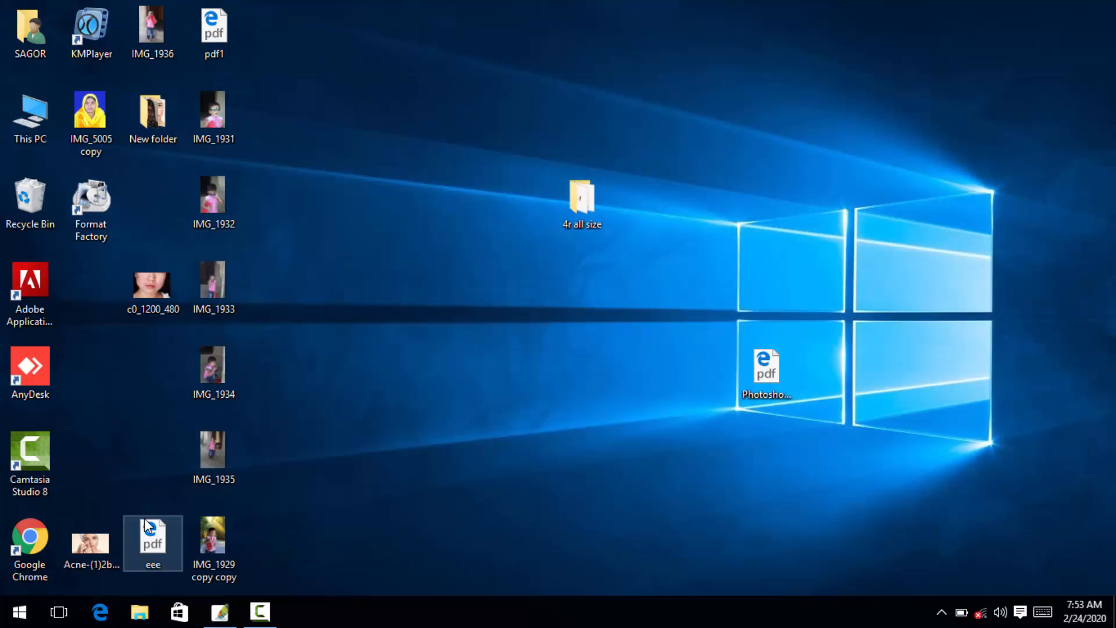
# Open eee.pdf from the desktop at 8.5 × 11 inches, 72 pixels/inch in CMYK Color, and close it without saving.
pyautogui.moveTo(146, 525); pyautogui.dragTo(292, 232)
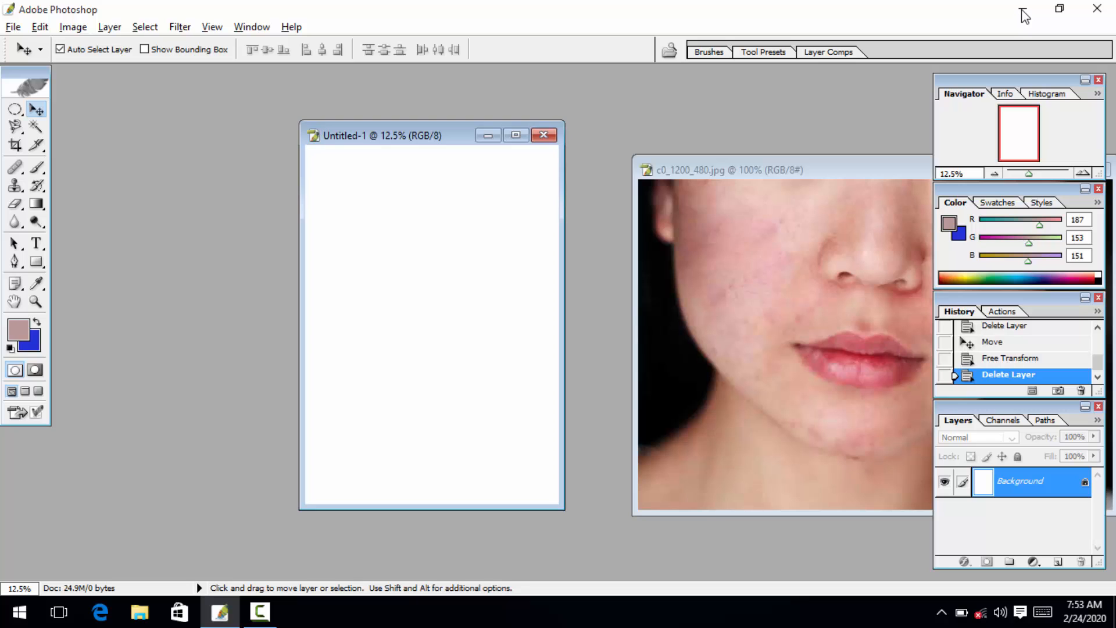
pyautogui.click(220, 613)
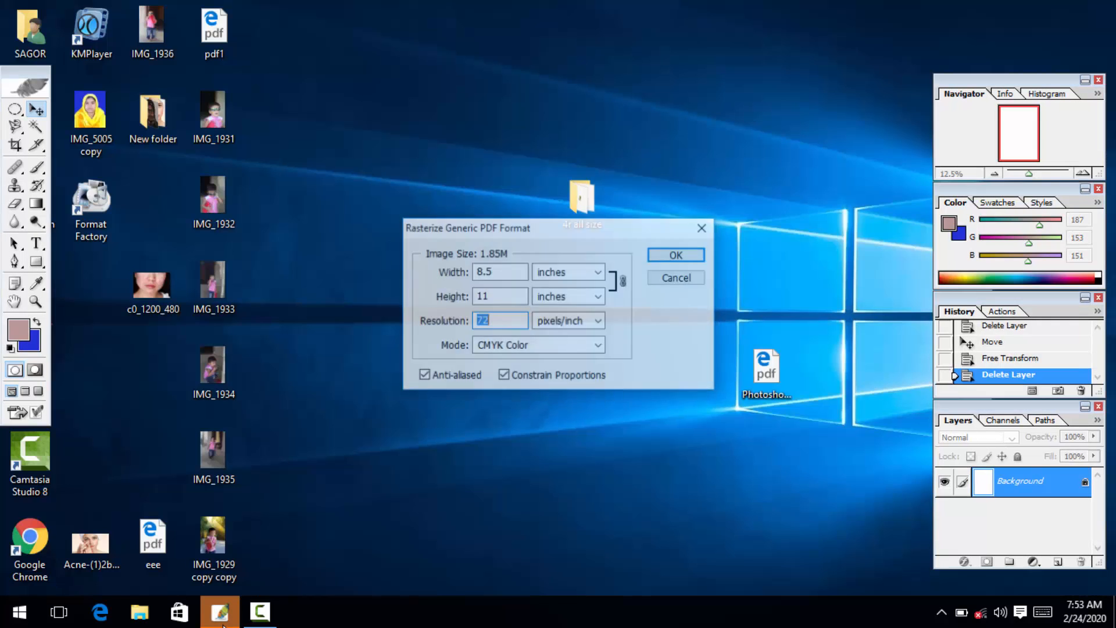
pyautogui.click(222, 624)
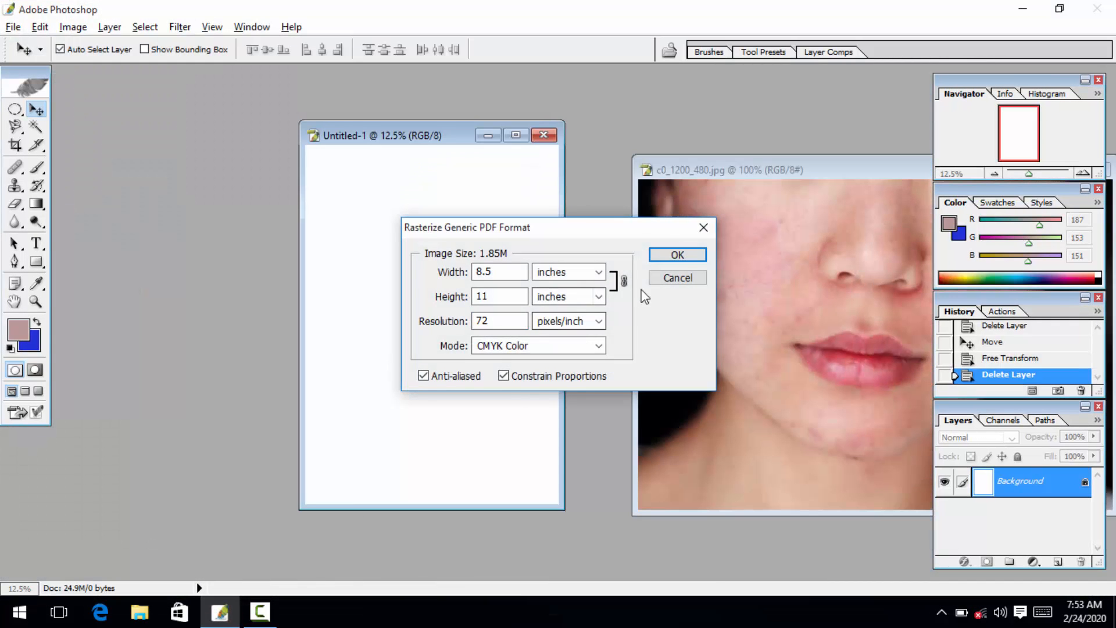
pyautogui.click(677, 259)
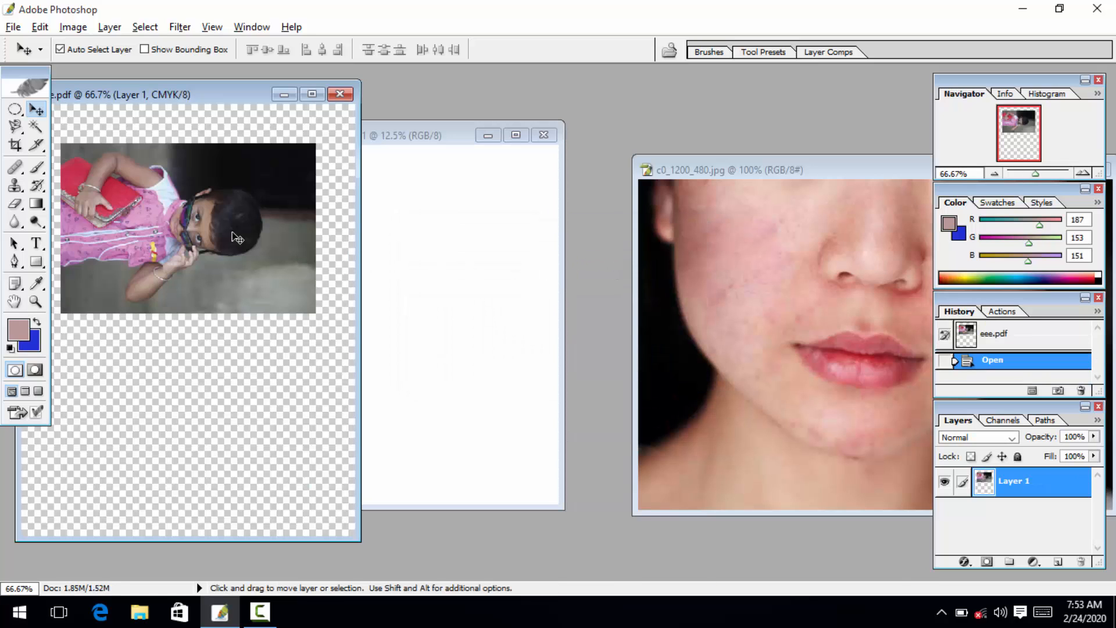
pyautogui.moveTo(184, 102); pyautogui.dragTo(547, 181)
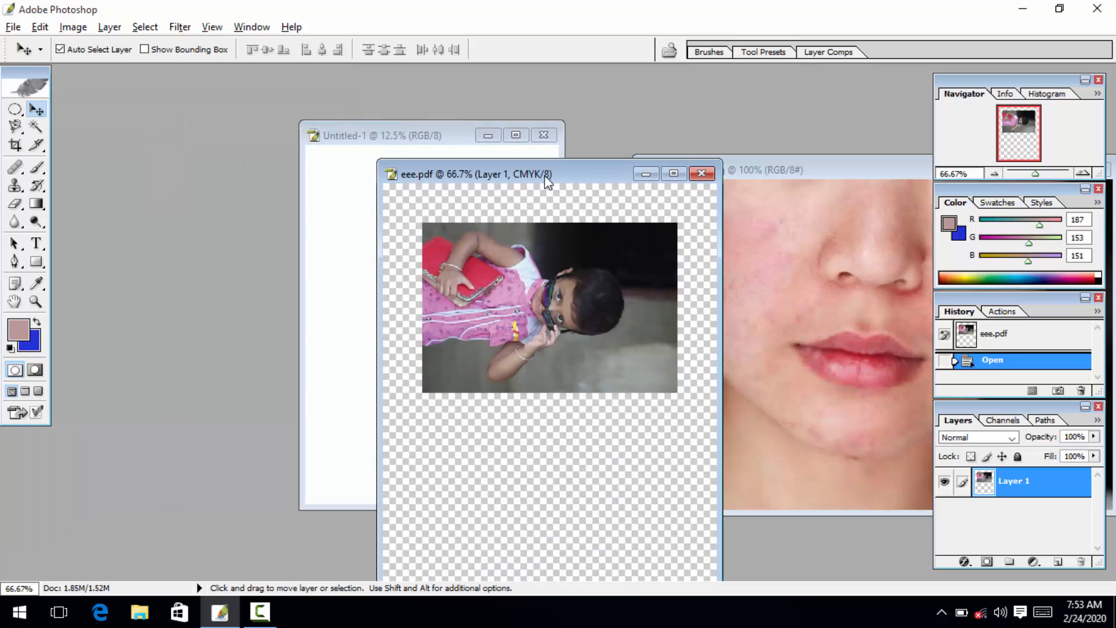
pyautogui.click(697, 174)
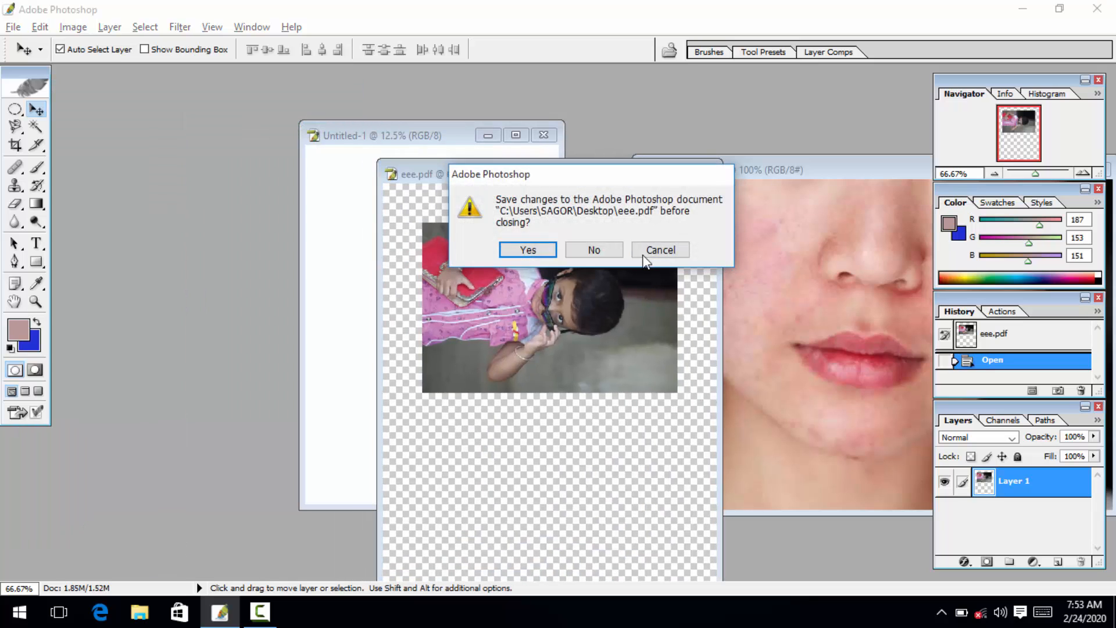
pyautogui.click(593, 250)
# Open page 1 of the Photoshop shortcuts PDF from the desktop at 8.268 × 11.693 inches, 72 pixels/inch in CMYK Color.
pyautogui.click(1023, 9)
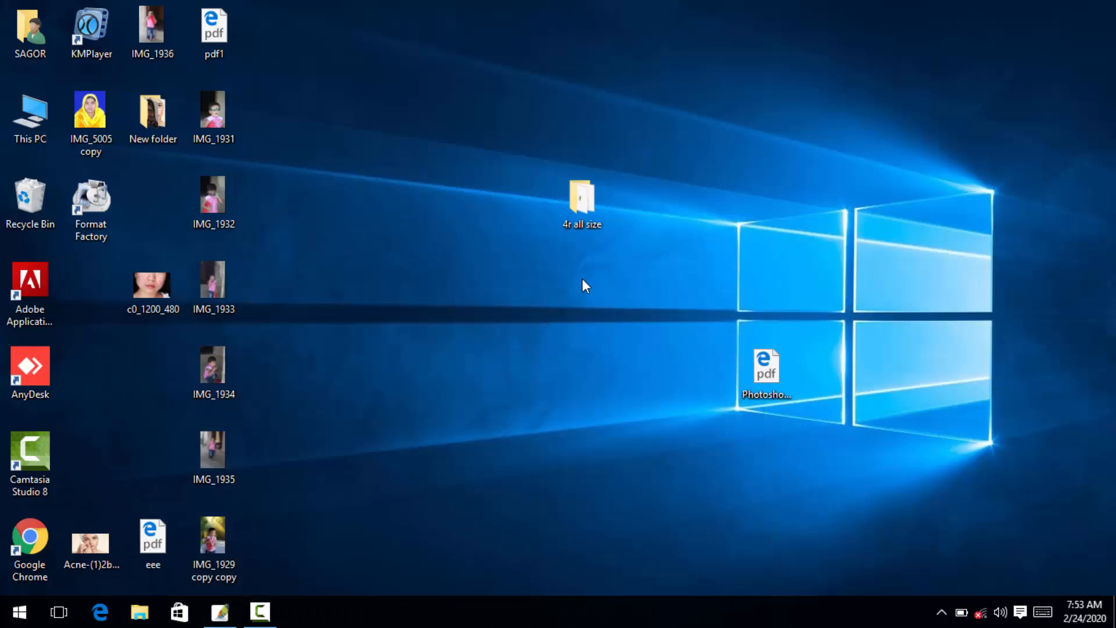
pyautogui.moveTo(762, 378); pyautogui.dragTo(293, 269)
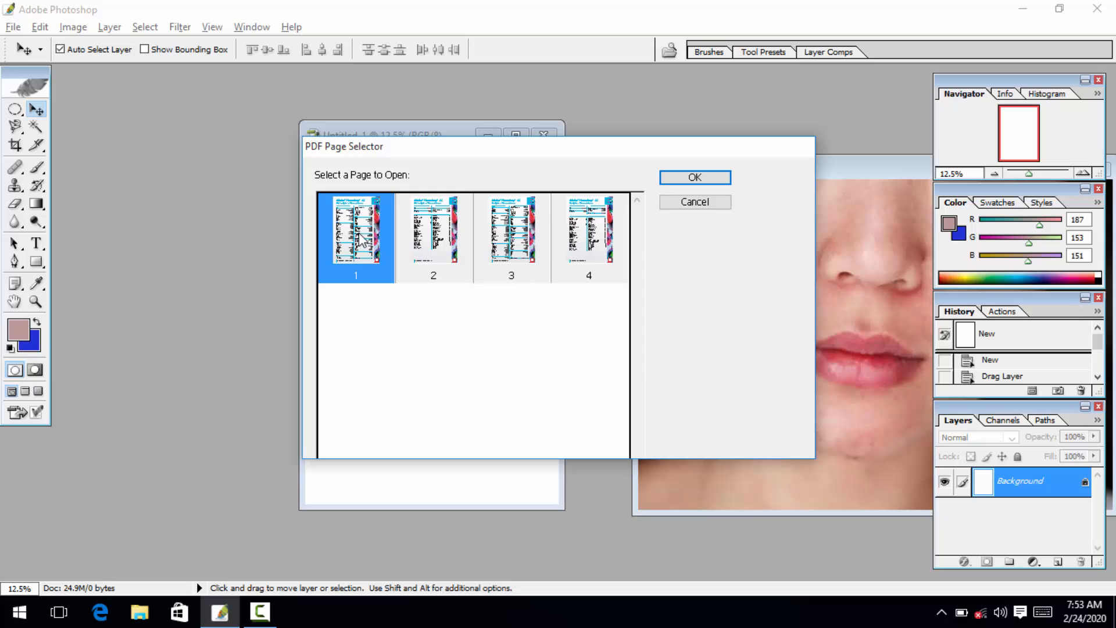
pyautogui.click(695, 178)
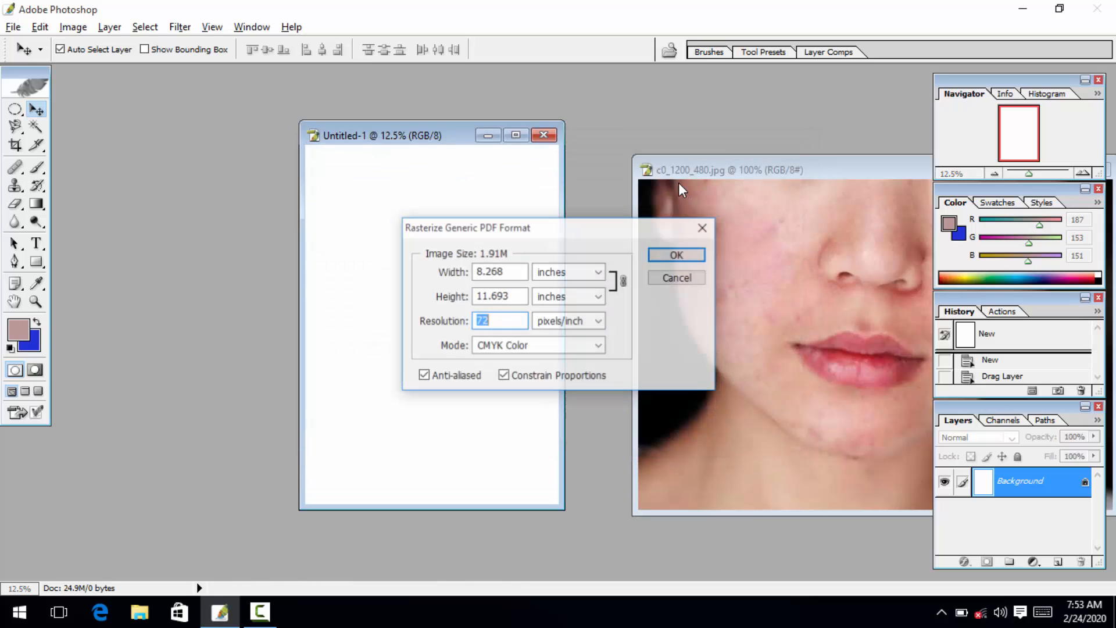
pyautogui.click(678, 255)
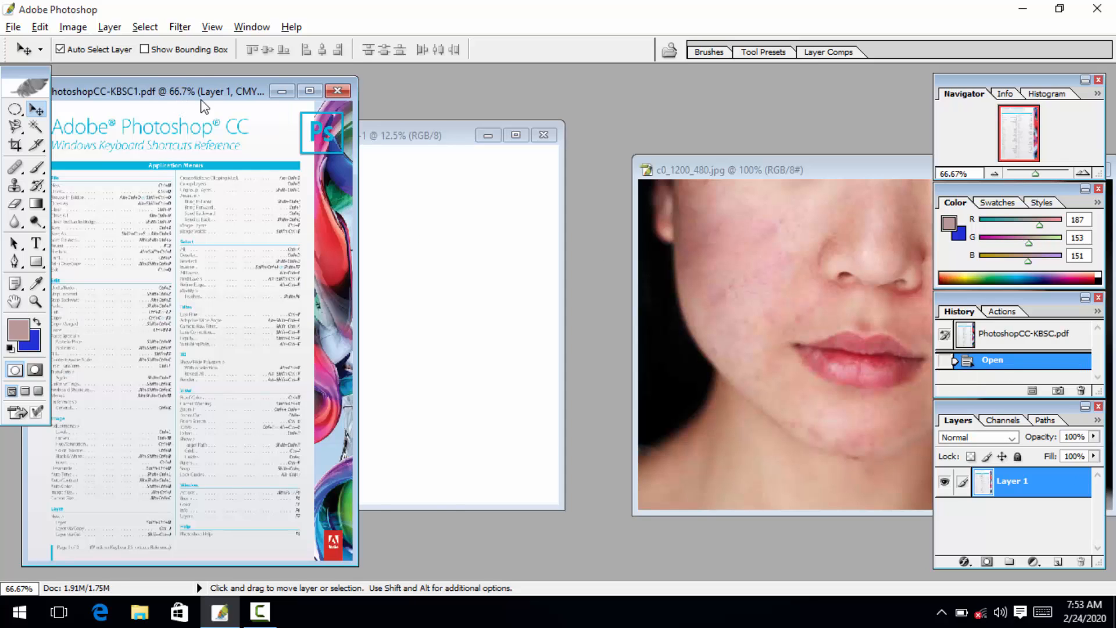
# Copy the shortcuts reference page onto the blank A4 page and maximize the A4 document's window.
pyautogui.moveTo(200, 94); pyautogui.dragTo(700, 133)
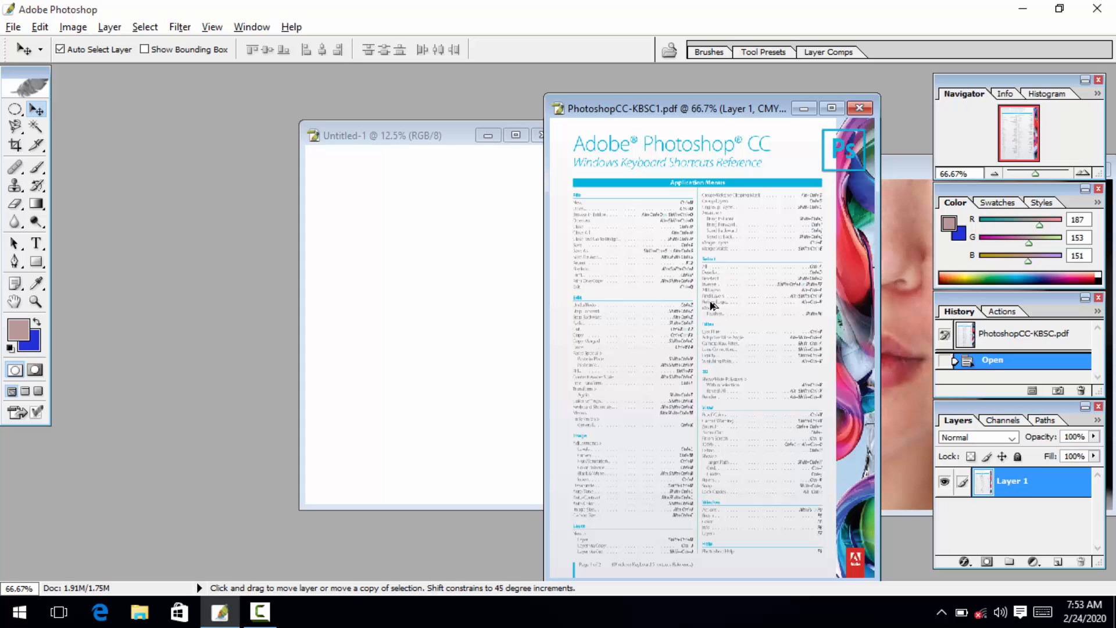
pyautogui.moveTo(731, 221); pyautogui.dragTo(448, 300)
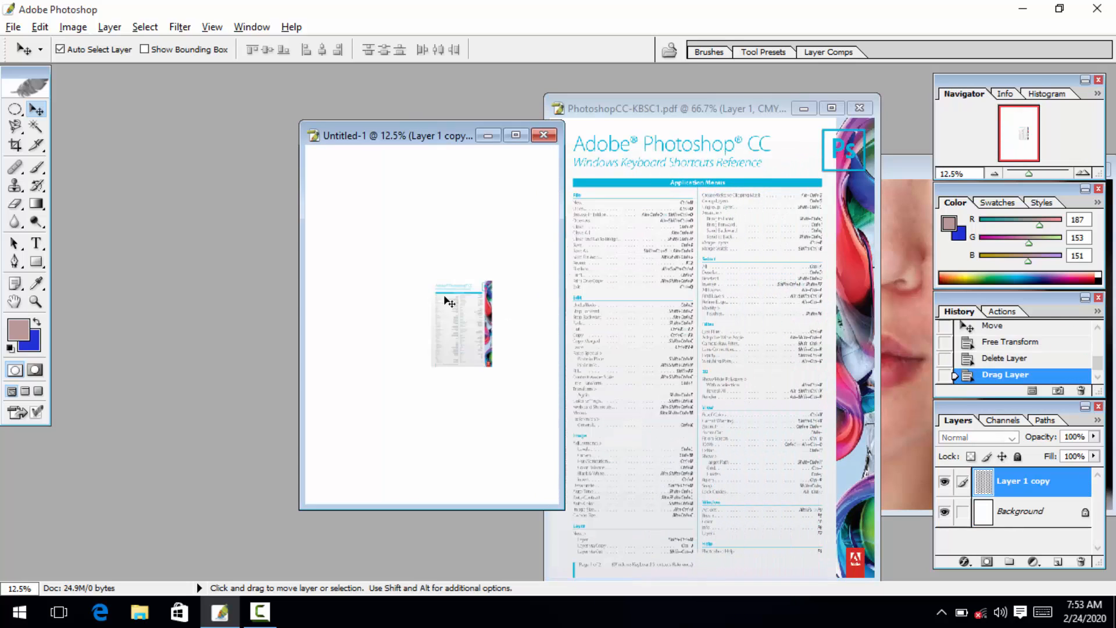
pyautogui.click(515, 134)
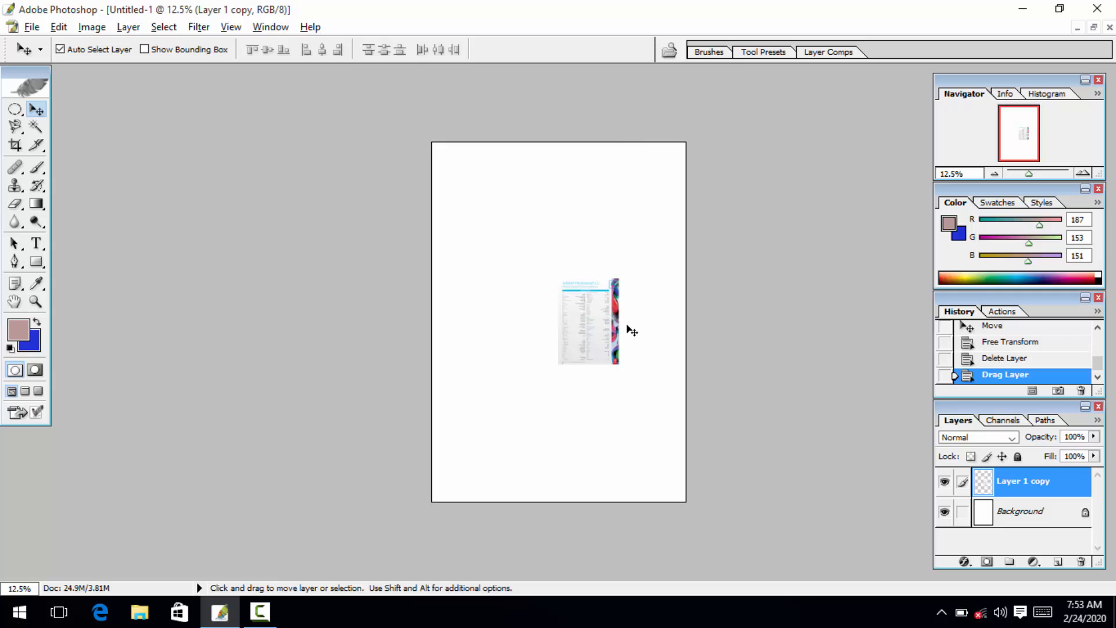
# Free-transform the copied shortcuts page, scaling it proportionally and repositioning it to nearly fill the A4 page.
pyautogui.hotkey('ctrl', 't')
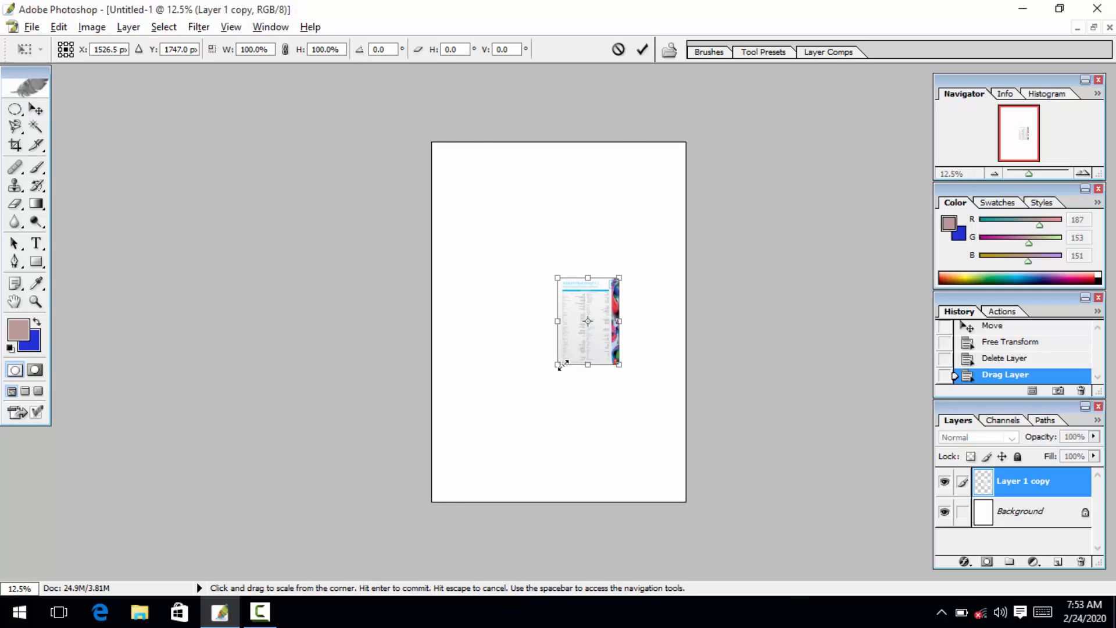
pyautogui.moveTo(559, 366); pyautogui.dragTo(477, 478)
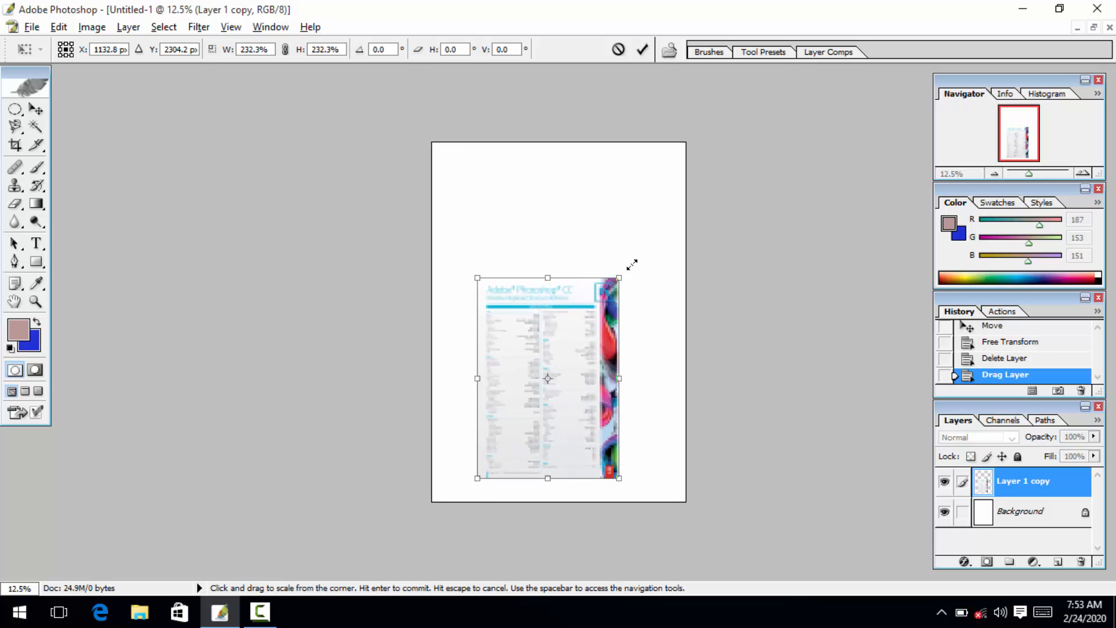
pyautogui.moveTo(632, 264); pyautogui.dragTo(668, 168)
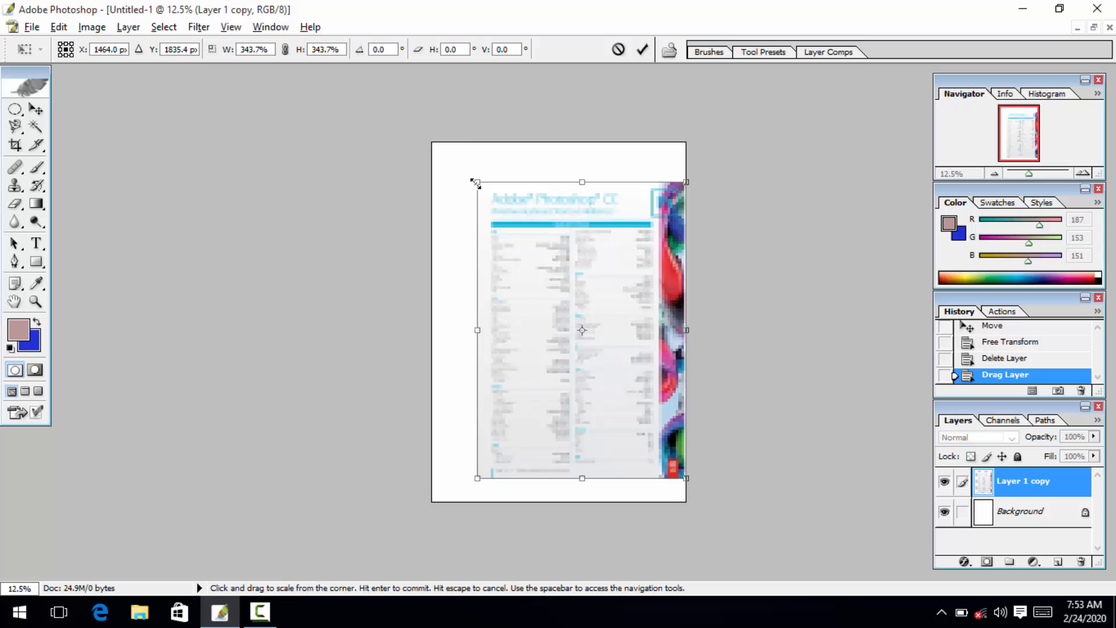
pyautogui.moveTo(473, 182); pyautogui.dragTo(448, 165)
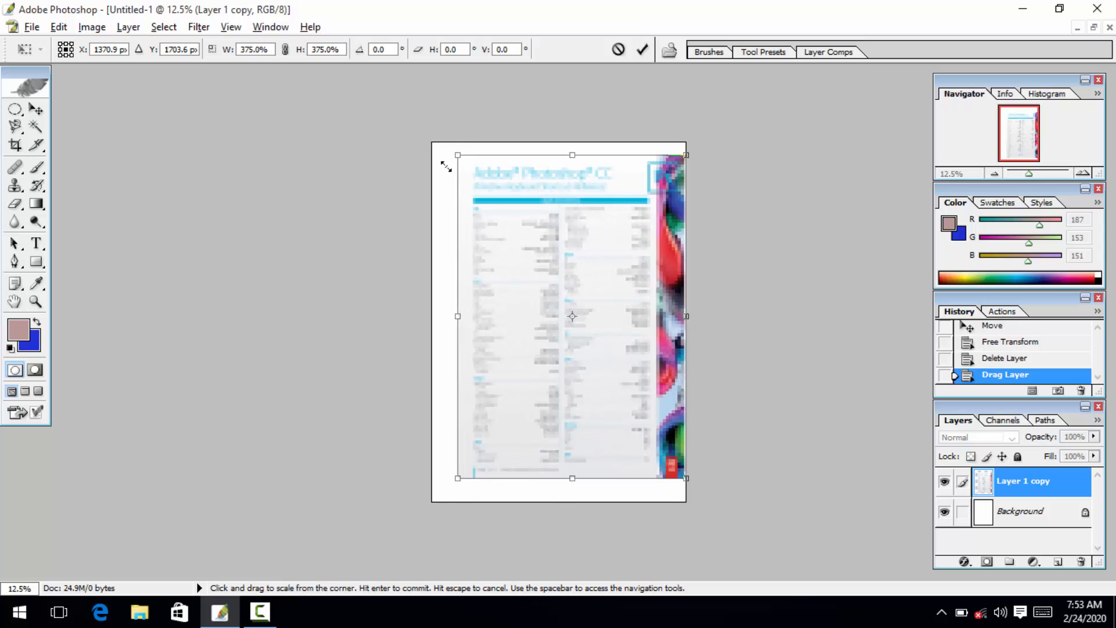
pyautogui.moveTo(498, 230); pyautogui.dragTo(486, 234)
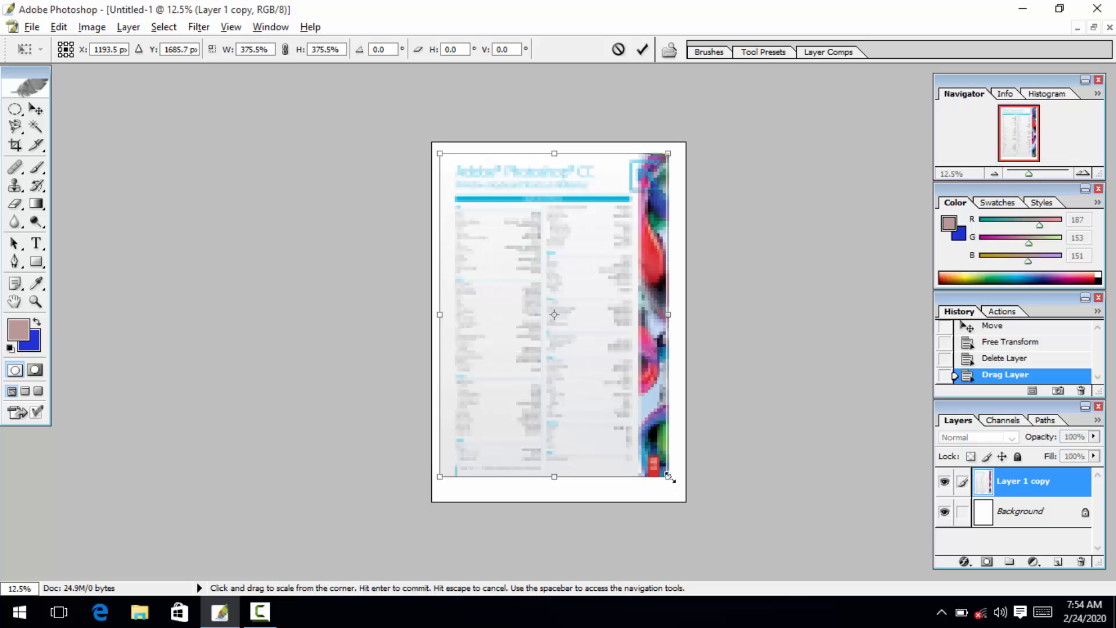
pyautogui.moveTo(668, 476); pyautogui.dragTo(673, 484)
pyautogui.press('Return')
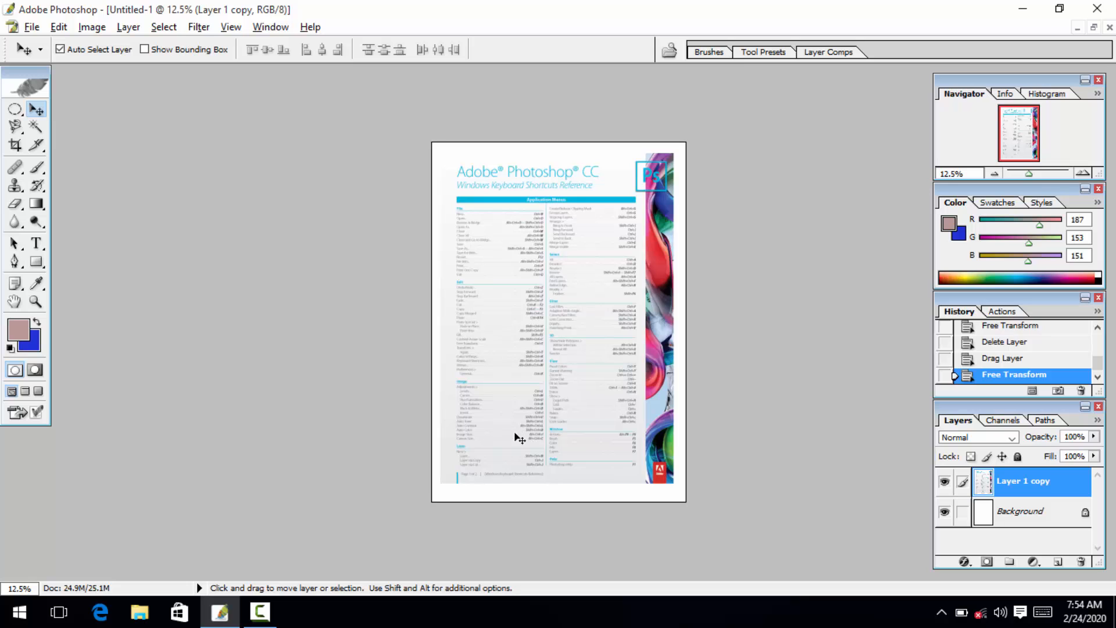
# Magnify the page to 25% and examine the heading and the upper part of the keyboard shortcuts list.
pyautogui.click(36, 301)
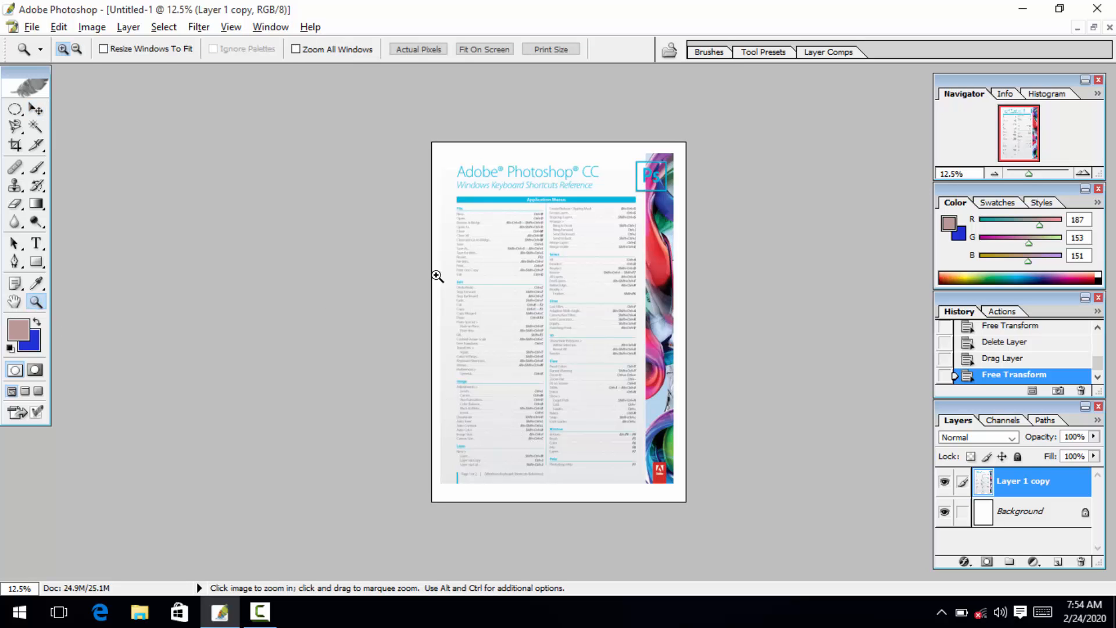
pyautogui.click(475, 268)
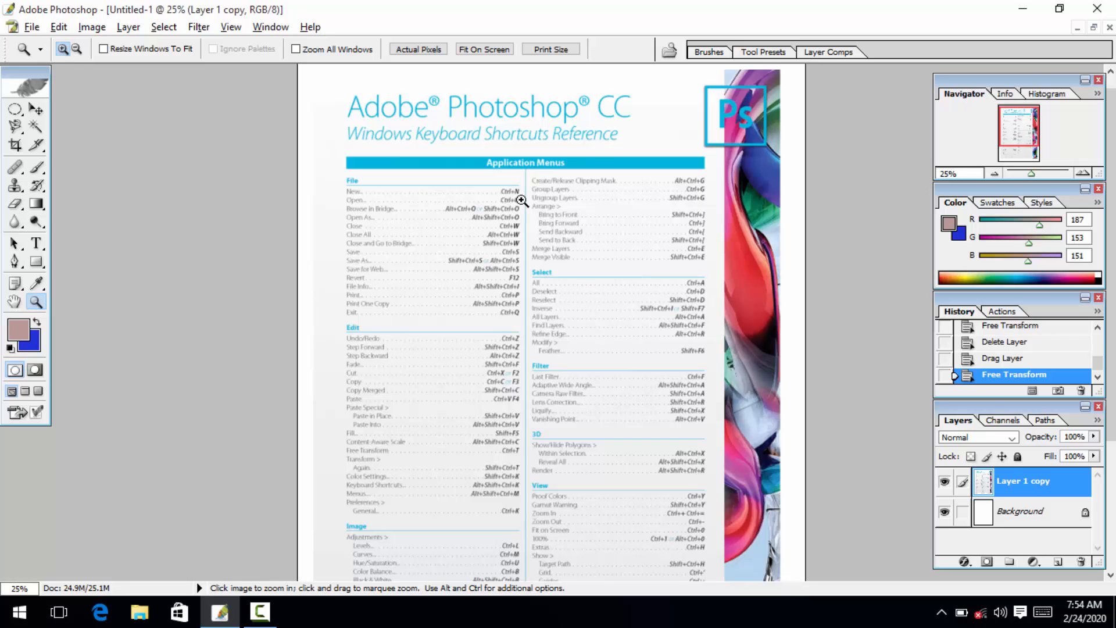
pyautogui.press('space')
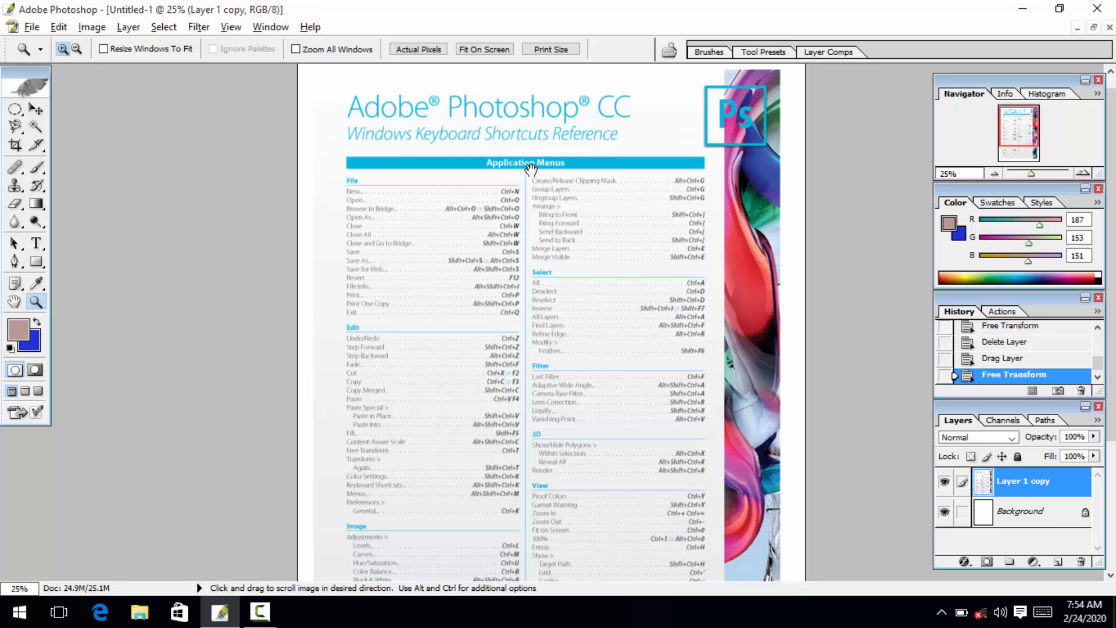
pyautogui.moveTo(520, 171); pyautogui.dragTo(516, 237)
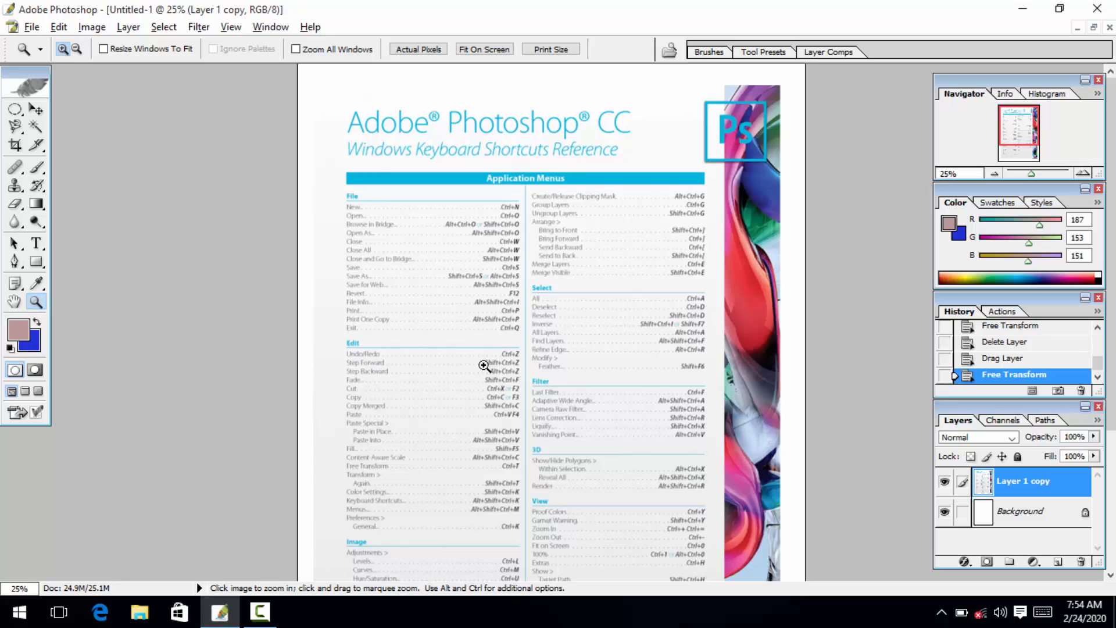
pyautogui.click(260, 612)
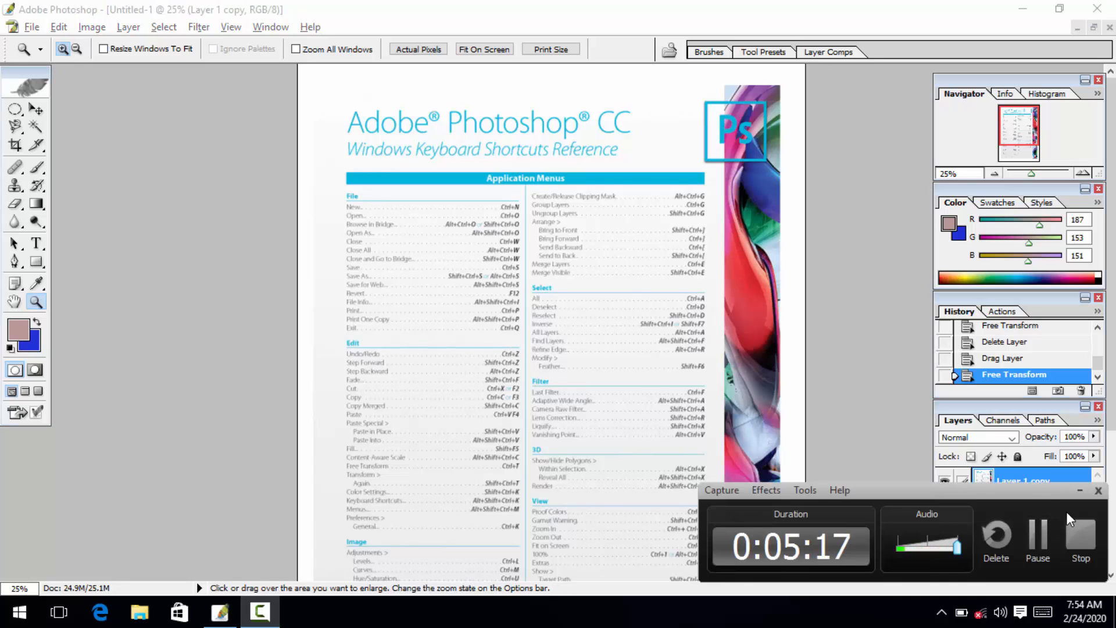
pyautogui.click(1080, 491)
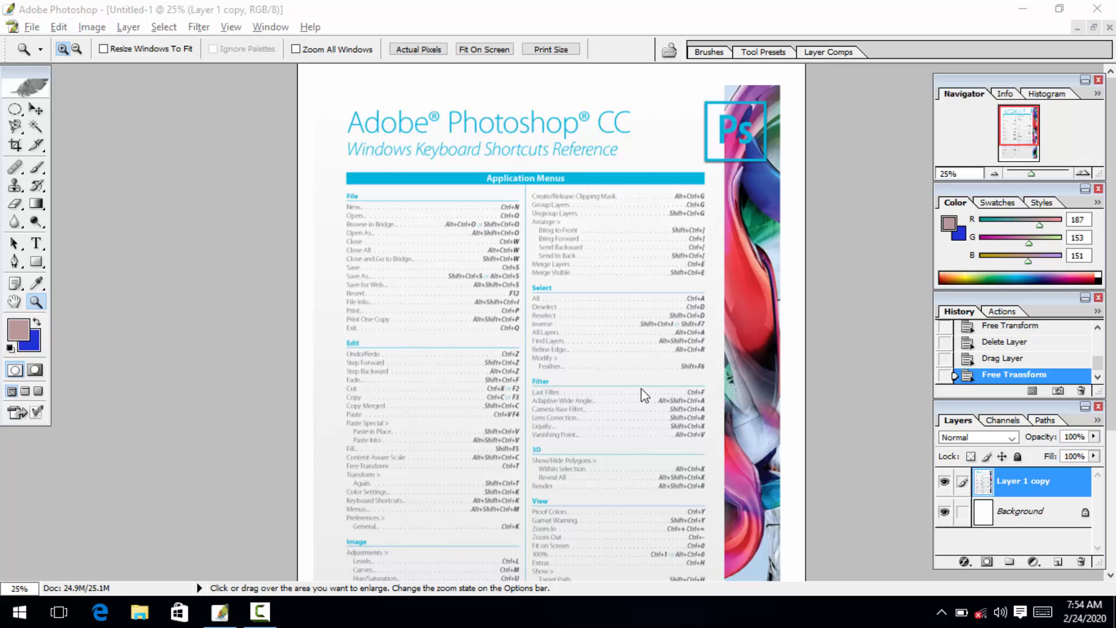
pyautogui.click(634, 384)
# View the whole page at 16.67% and show the rulers around the document.
pyautogui.hotkey('ctrl', '-')
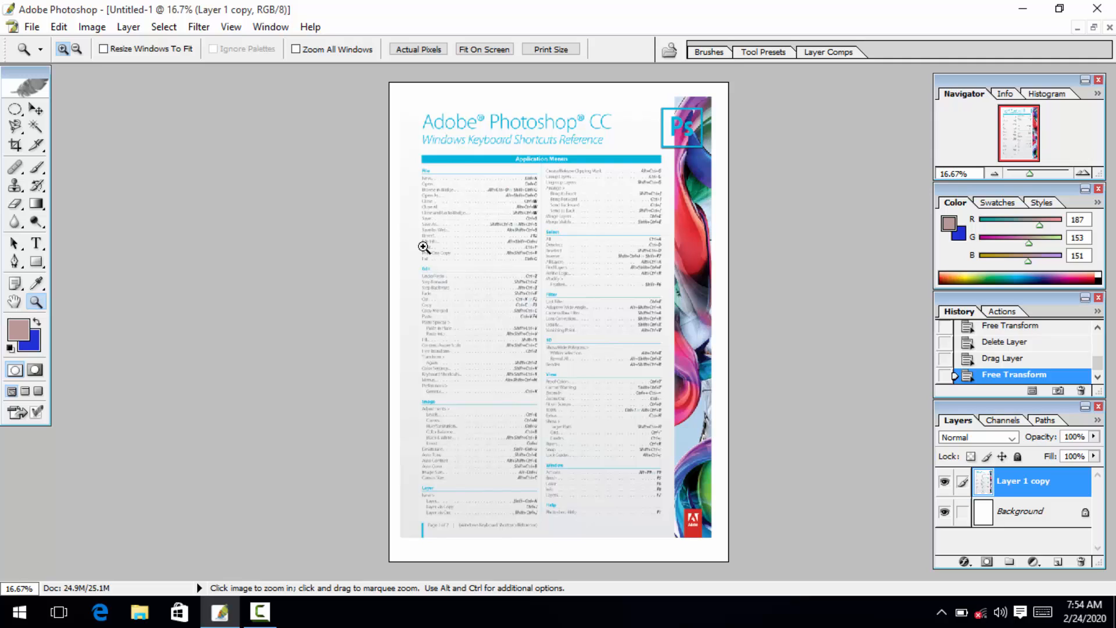
pyautogui.press('ctrl')
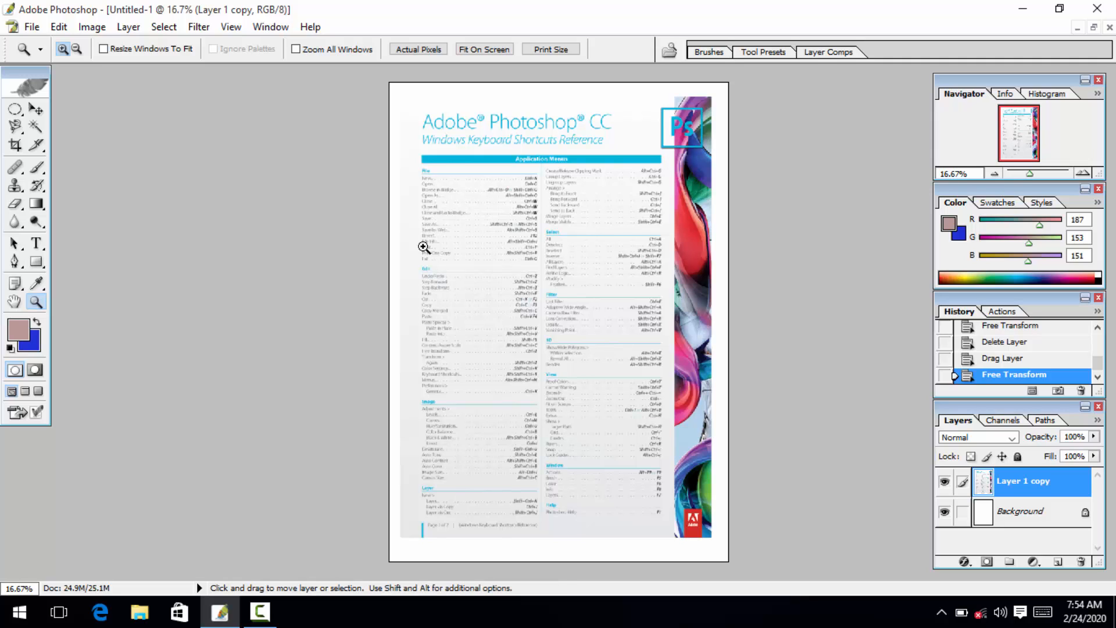
pyautogui.hotkey('ctrl', 'r')
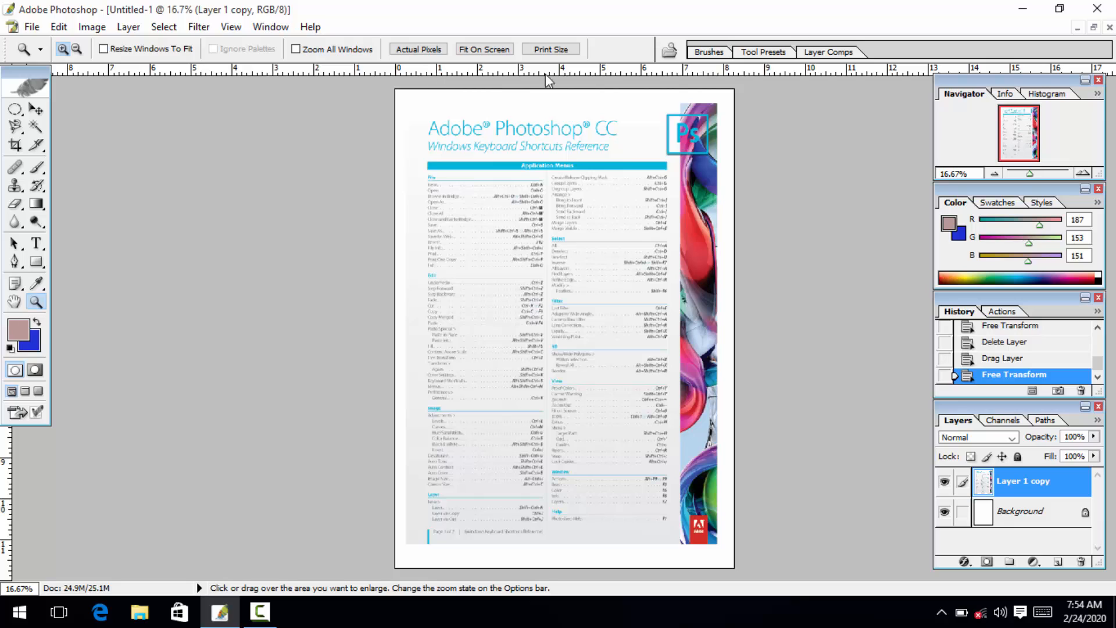
# Magnify the page to 33.33% and examine its heading and the upper part of the shortcuts list.
pyautogui.click(36, 108)
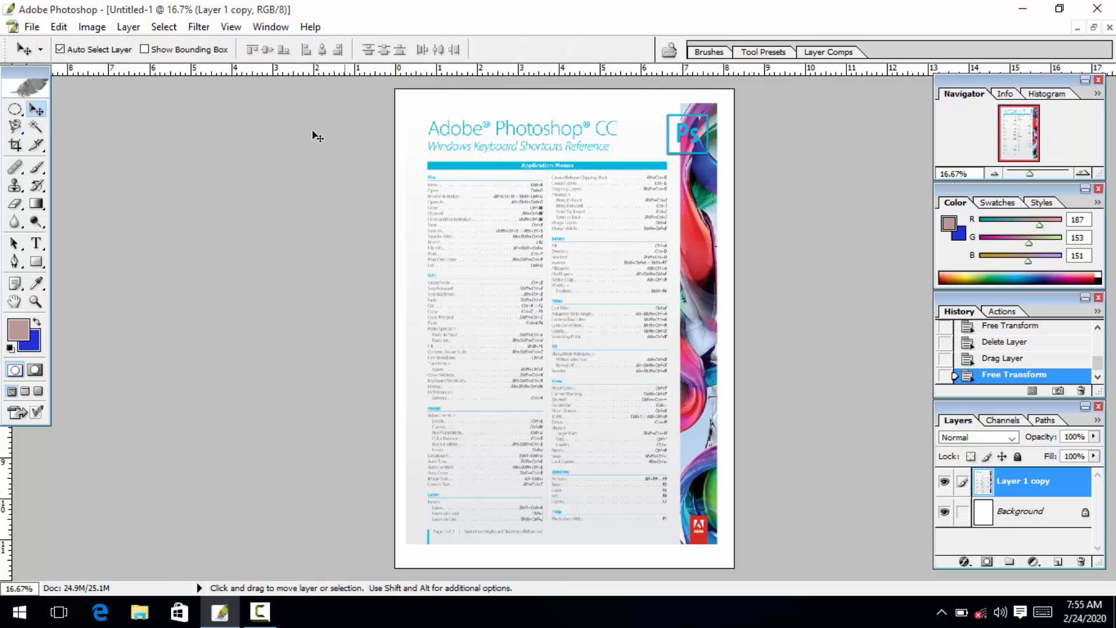
pyautogui.hotkey('ctrl', '+')
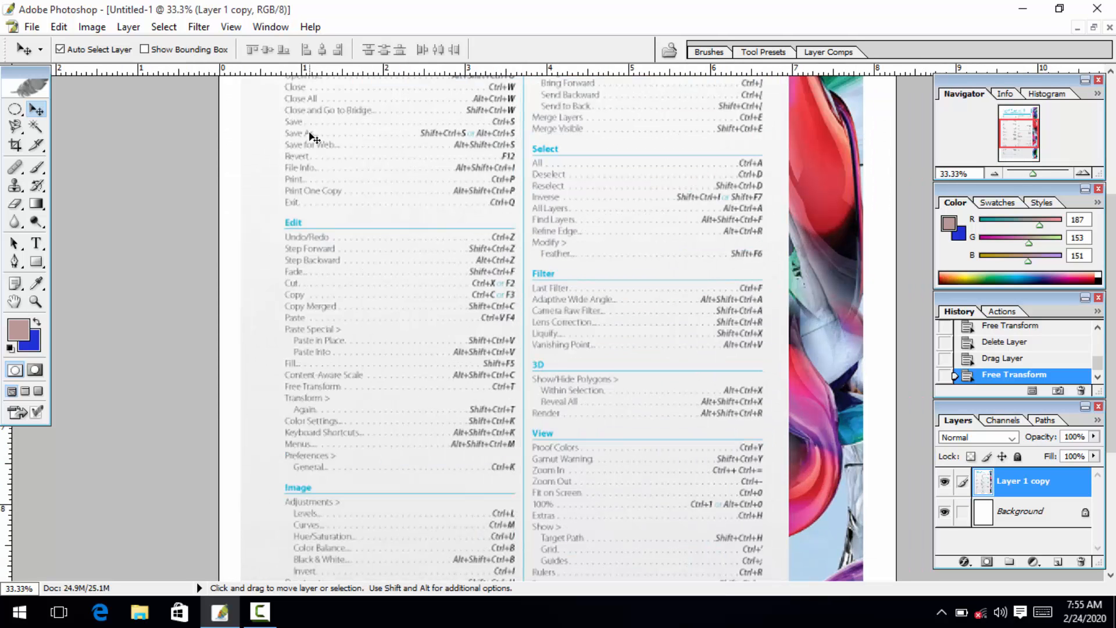
pyautogui.click(14, 301)
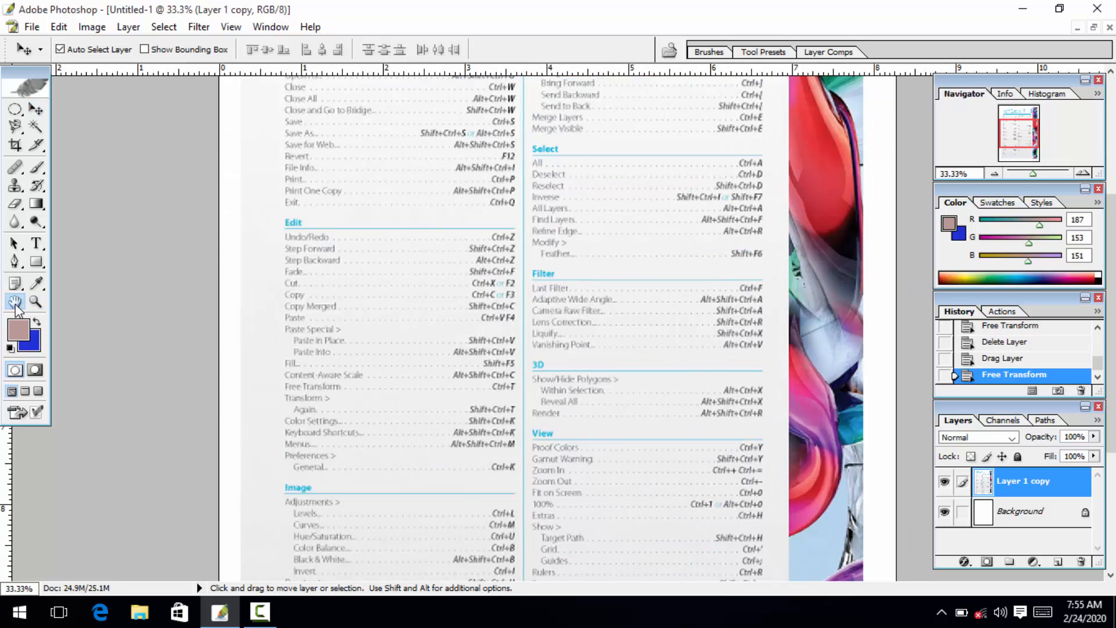
pyautogui.moveTo(534, 214); pyautogui.dragTo(482, 353)
pyautogui.moveTo(538, 255)
pyautogui.mouseDown()
pyautogui.moveTo(518, 305)
pyautogui.moveTo(520, 387)
pyautogui.mouseUp()
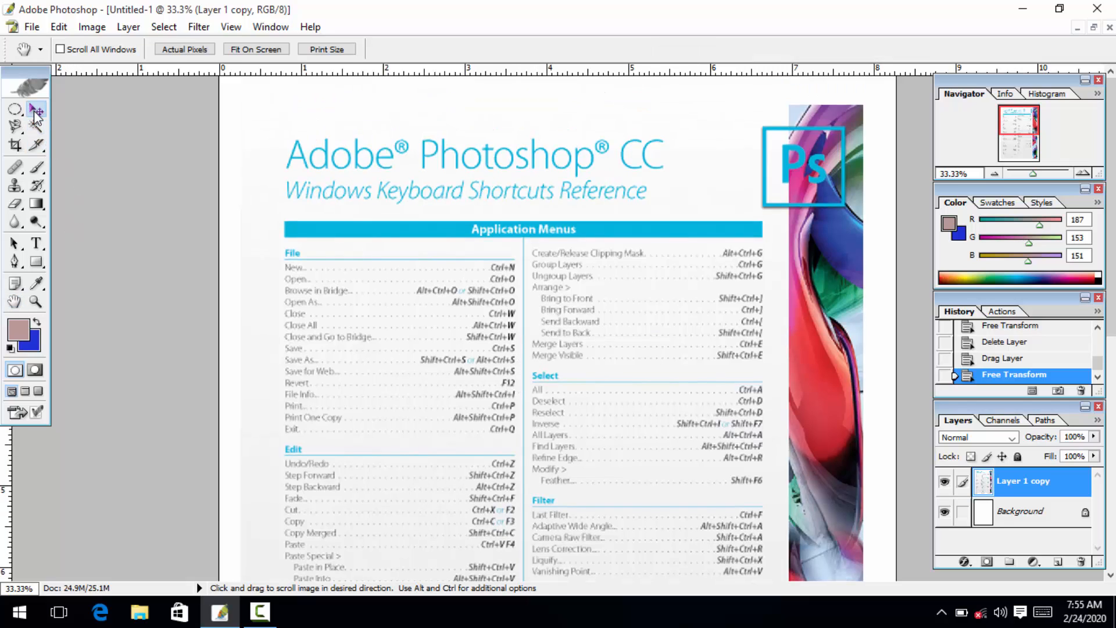
pyautogui.click(35, 109)
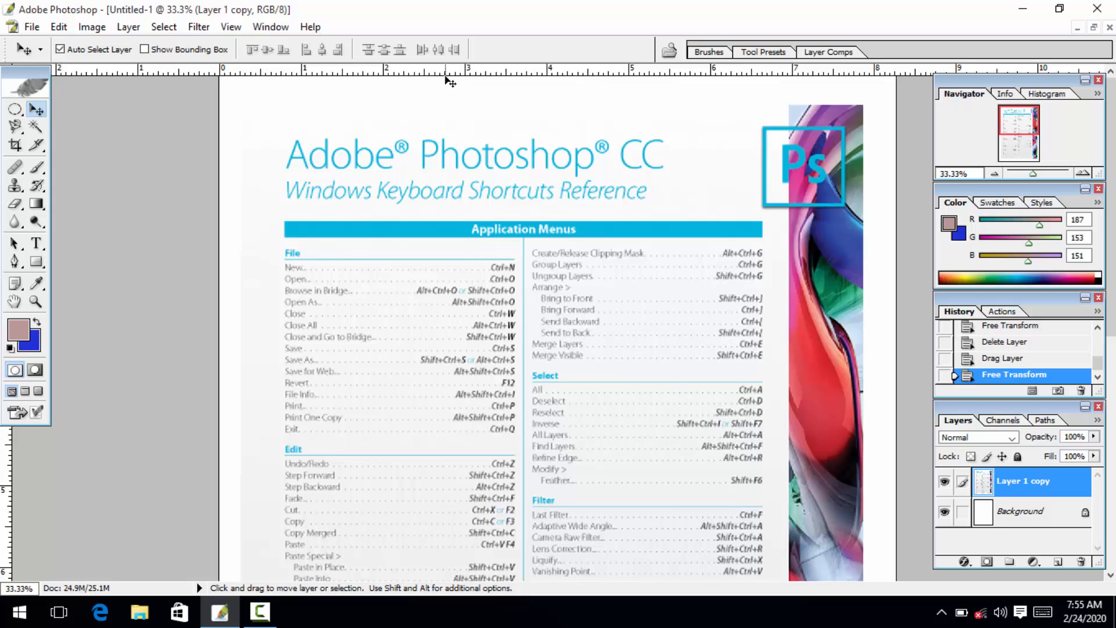
# Select the Background layer and try to move it on the page.
pyautogui.hotkey('alt', '[')
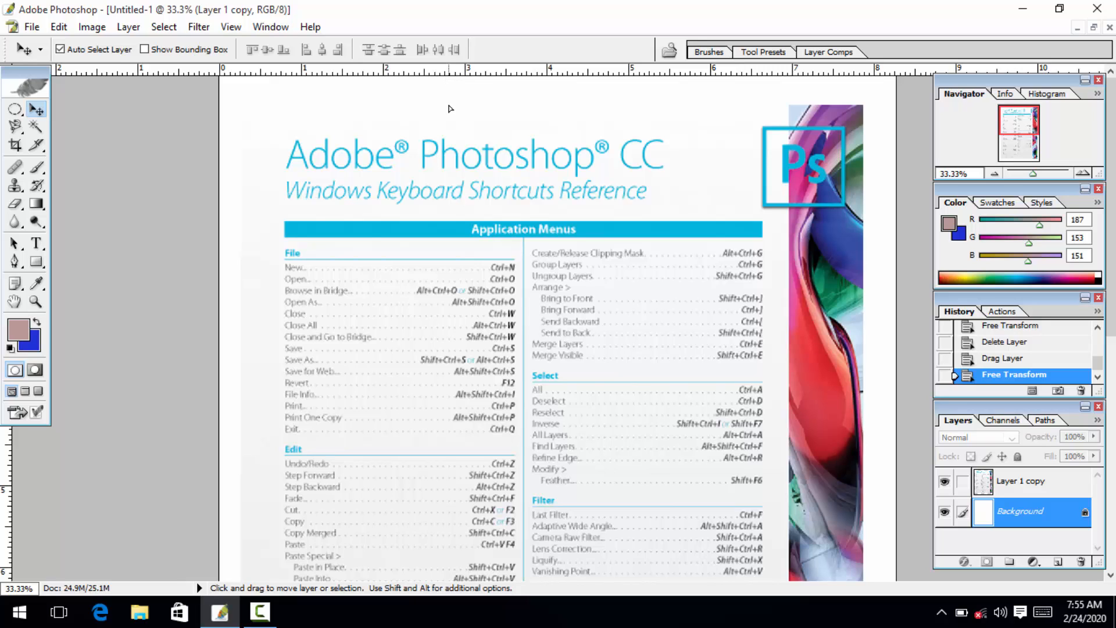
pyautogui.click(449, 124)
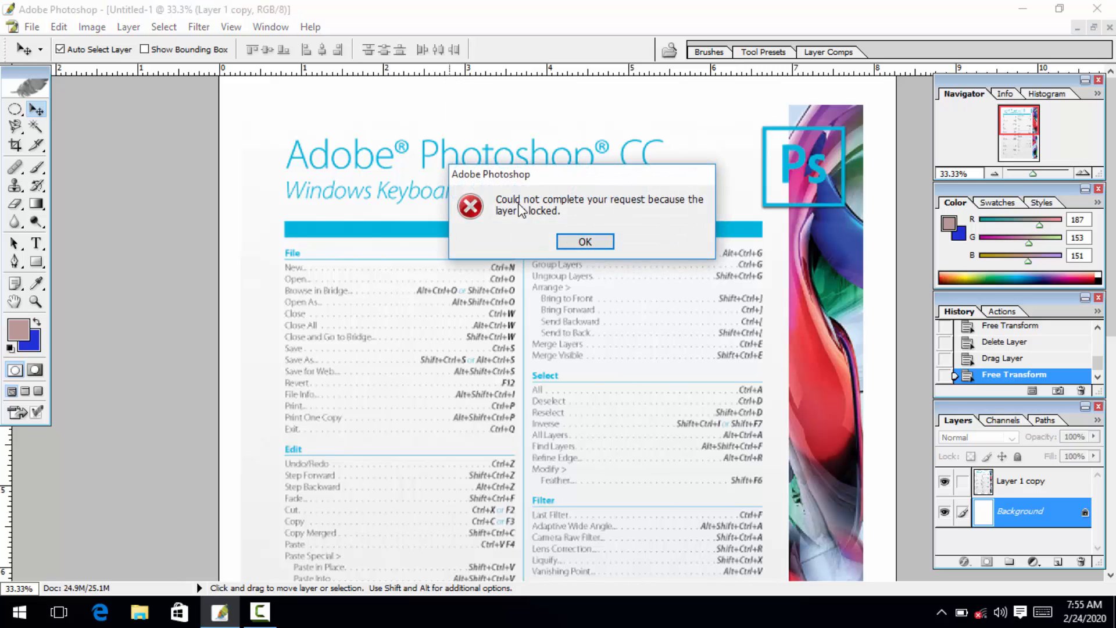
pyautogui.click(581, 243)
# Add a horizontal guide just above the "Adobe Photoshop CC" heading, working at 66.67% magnification.
pyautogui.click(35, 301)
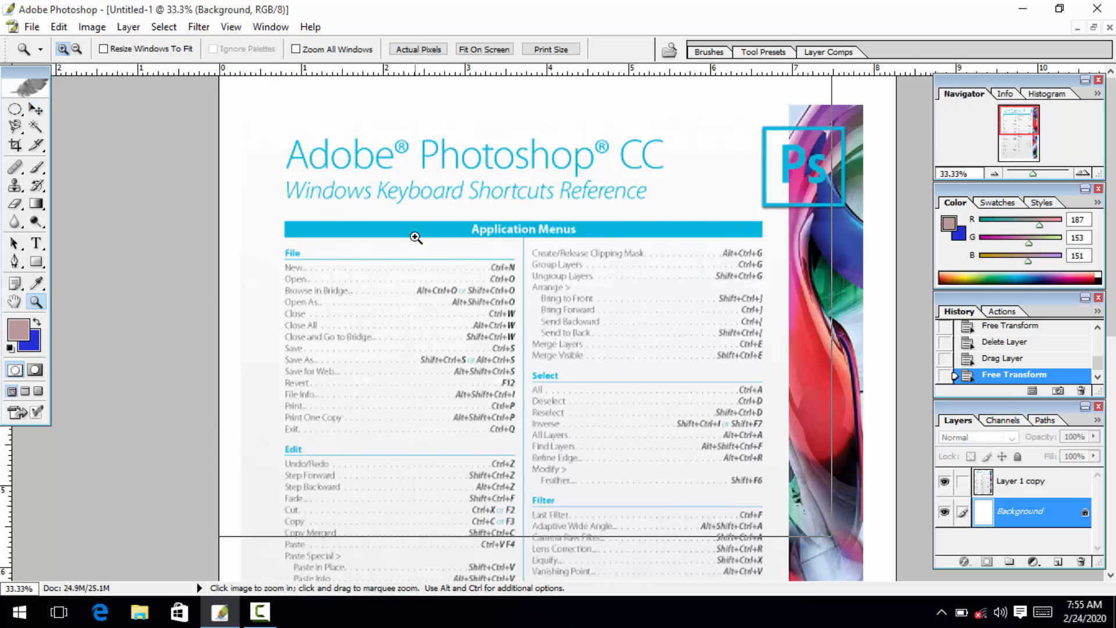
pyautogui.click(410, 263)
pyautogui.click(35, 108)
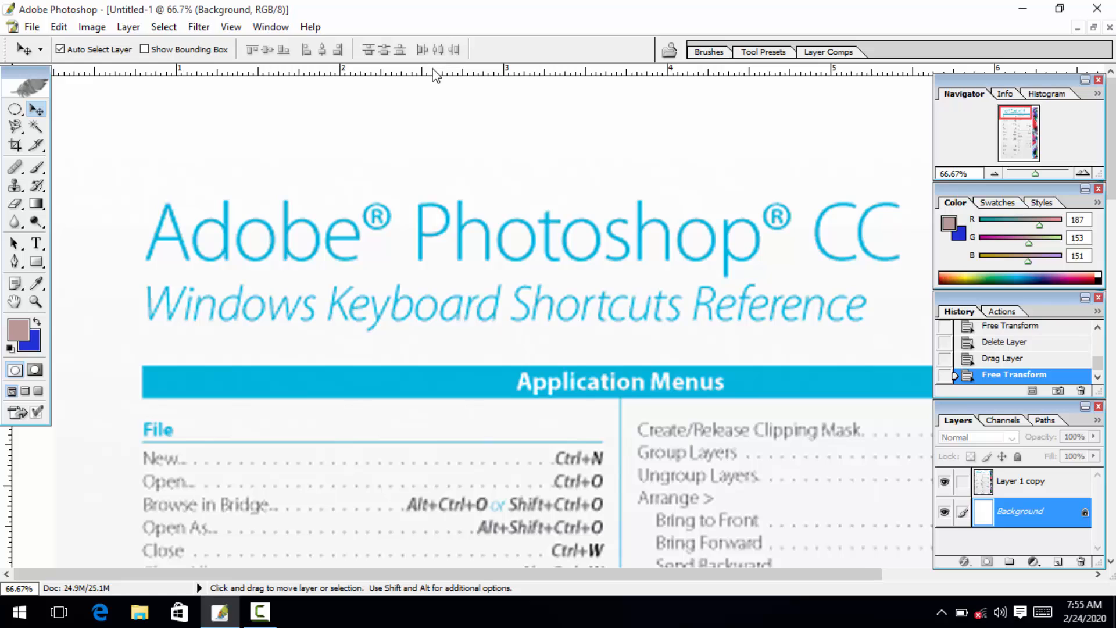
pyautogui.moveTo(433, 75); pyautogui.dragTo(431, 191)
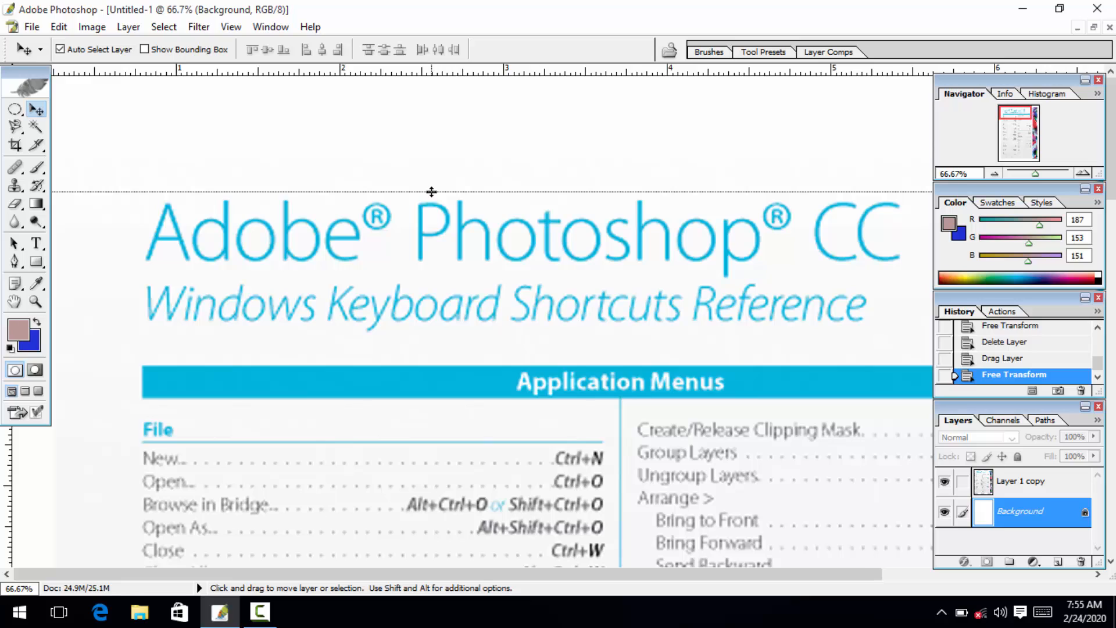
pyautogui.moveTo(431, 193); pyautogui.dragTo(431, 198)
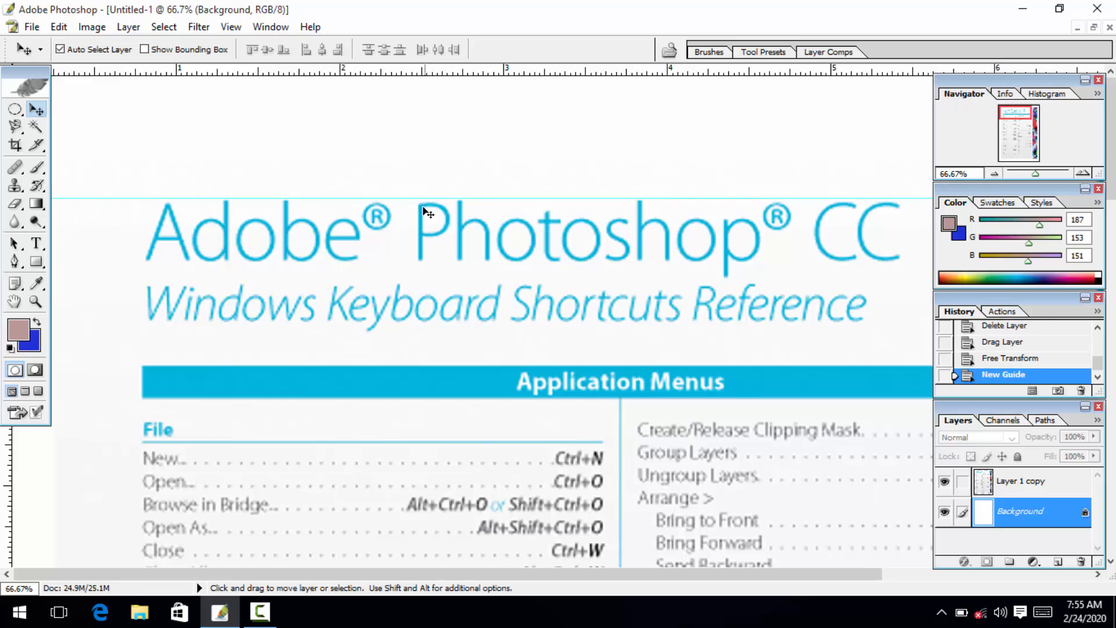
# Move the horizontal guide up to the upper edge of the colourful artwork, working at 25% magnification.
pyautogui.click(35, 301)
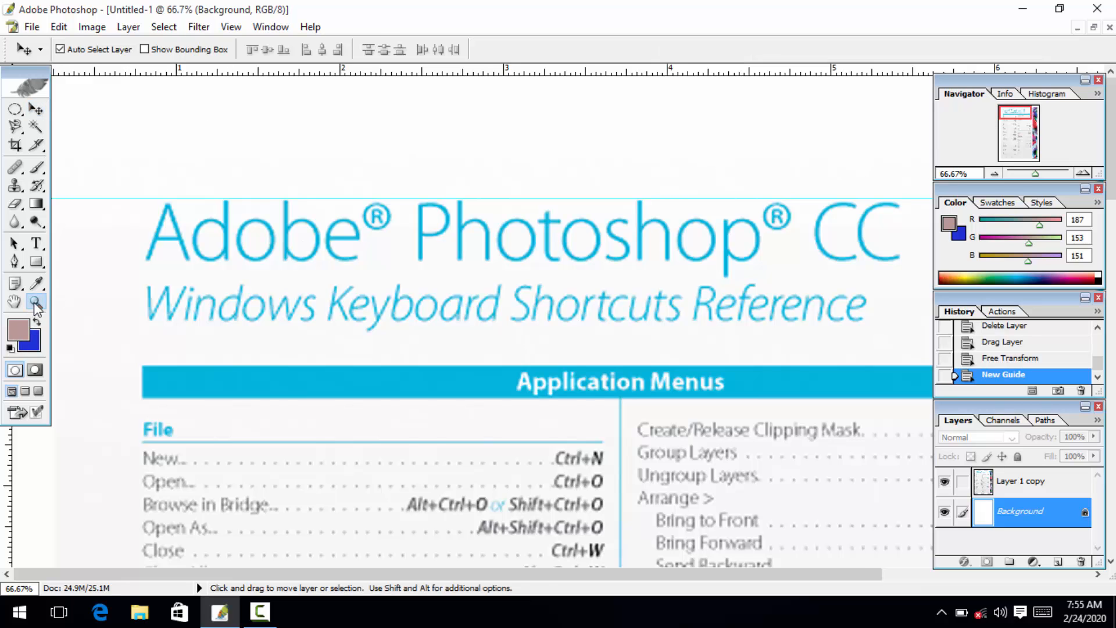
pyautogui.keyDown('alt'); pyautogui.click(475, 315); pyautogui.keyUp('alt')
pyautogui.keyDown('alt'); pyautogui.click(474, 315); pyautogui.keyUp('alt')
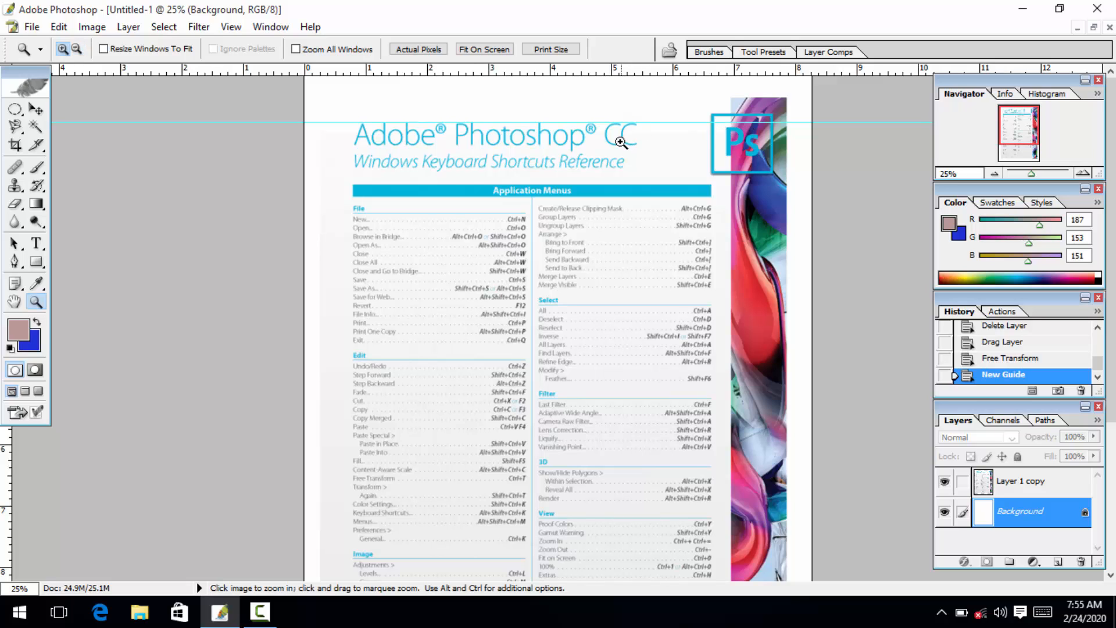
pyautogui.press('ctrl')
pyautogui.click(36, 109)
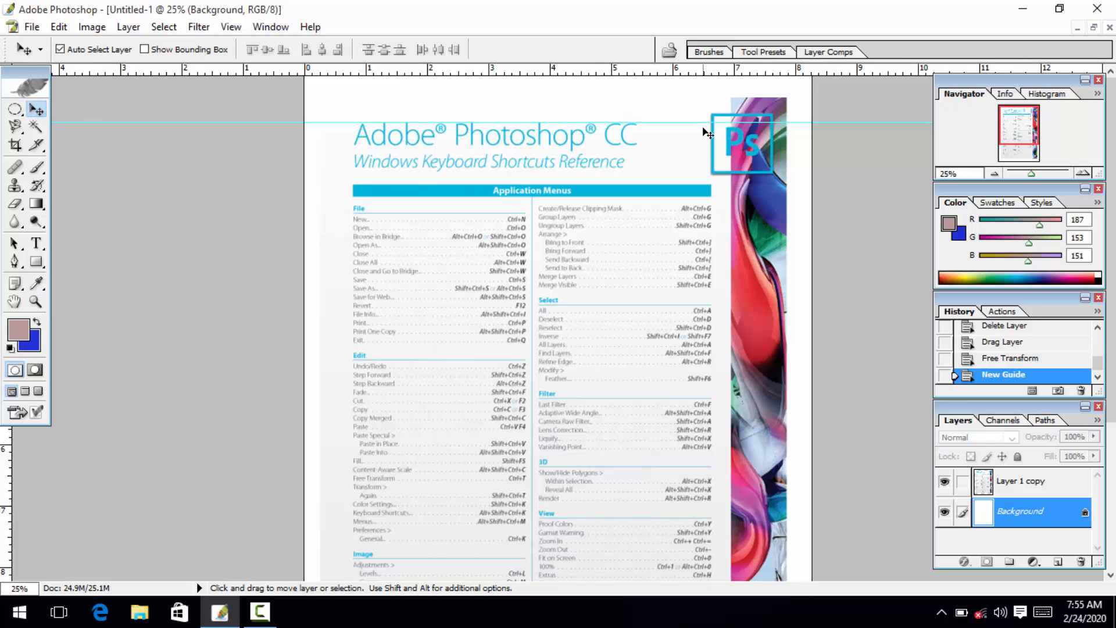
pyautogui.moveTo(703, 123); pyautogui.dragTo(703, 98)
pyautogui.moveTo(703, 97); pyautogui.dragTo(703, 96)
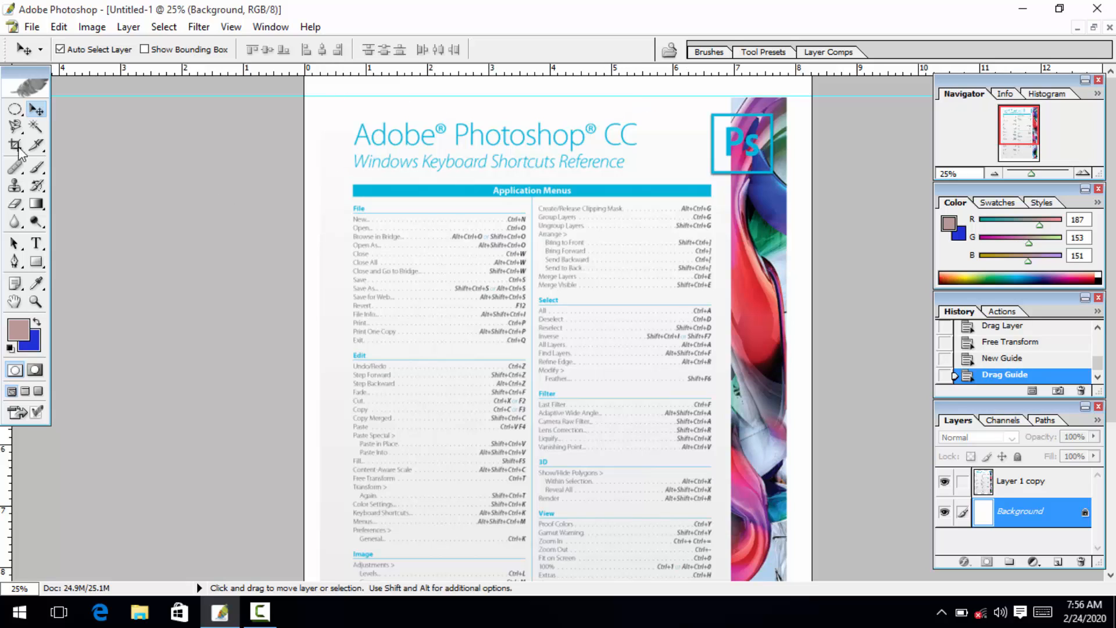
# Move the toolbox clear of the vertical ruler and add a vertical guide along the left edge of the shortcuts text.
pyautogui.moveTo(15, 76); pyautogui.dragTo(60, 142)
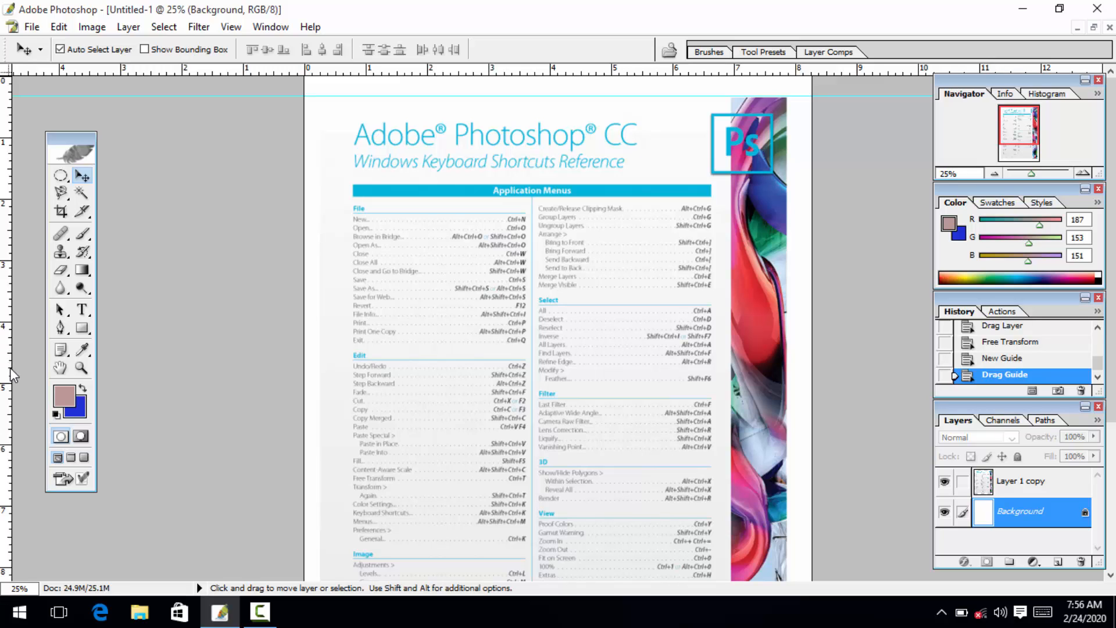
pyautogui.moveTo(7, 369); pyautogui.dragTo(348, 373)
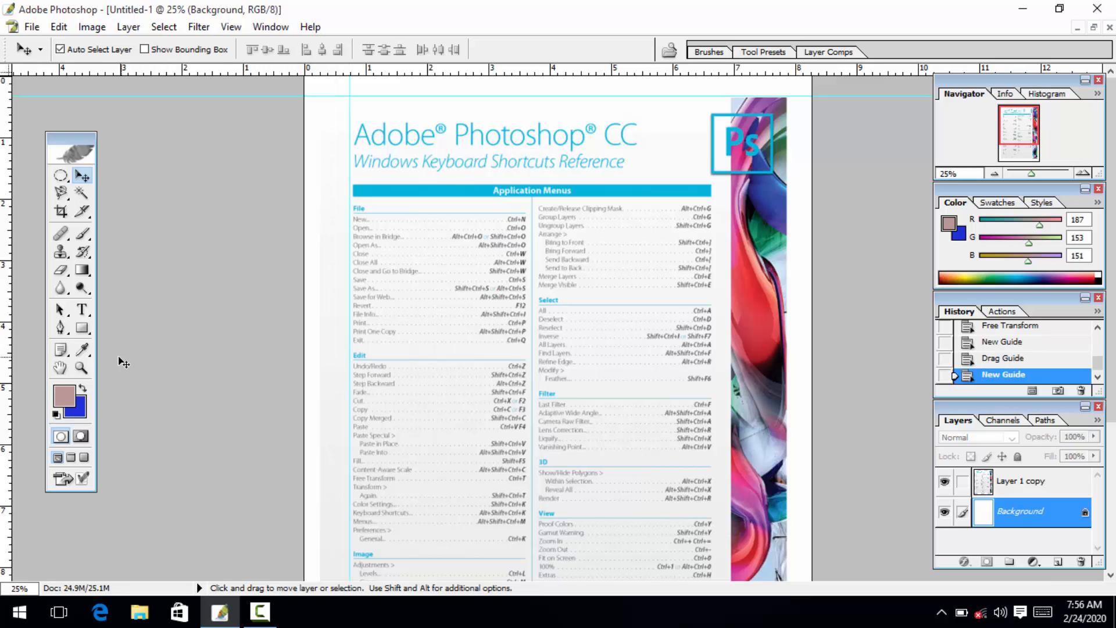
# Examine the whole page and its lower part against the guides, then return to the heading at 25%.
pyautogui.click(81, 367)
pyautogui.keyDown('alt'); pyautogui.click(665, 349); pyautogui.keyUp('alt')
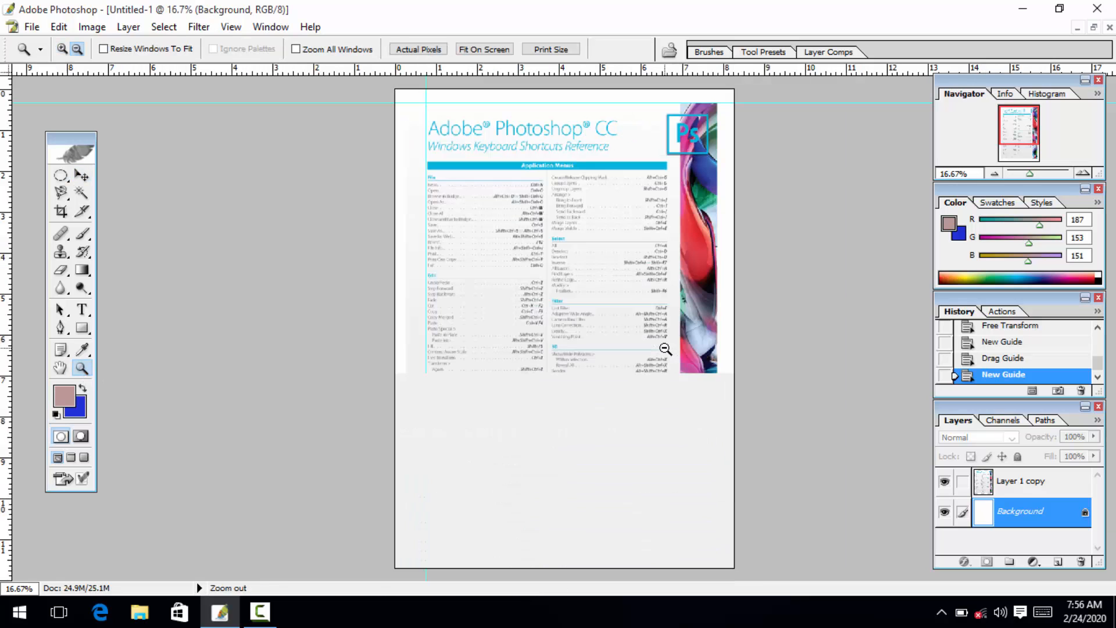
pyautogui.click(523, 398)
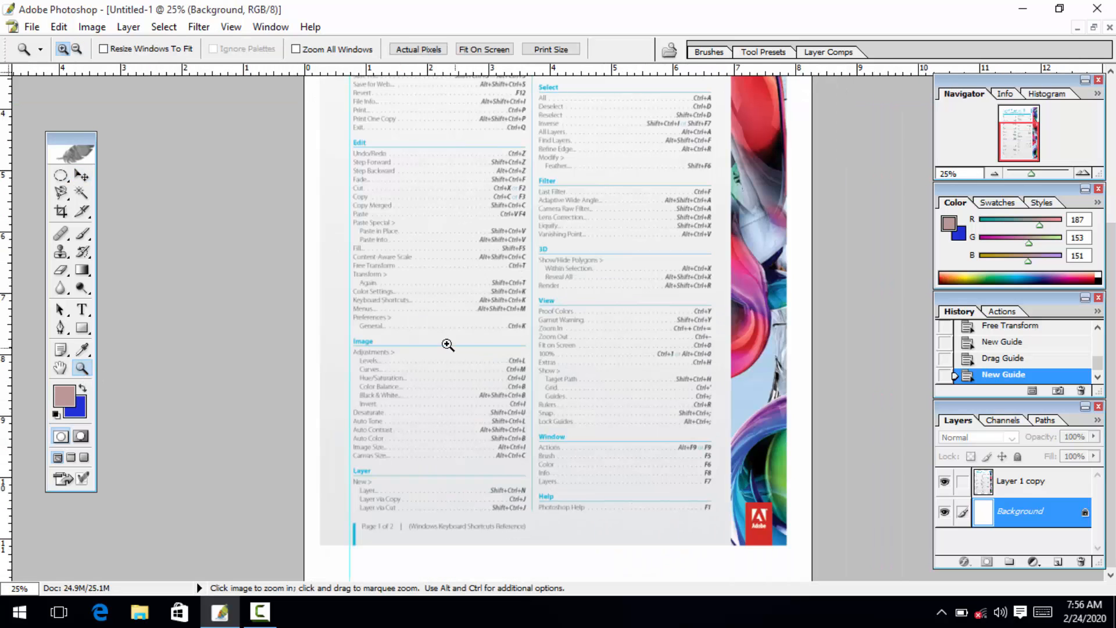
pyautogui.scroll(1, 357, 369)
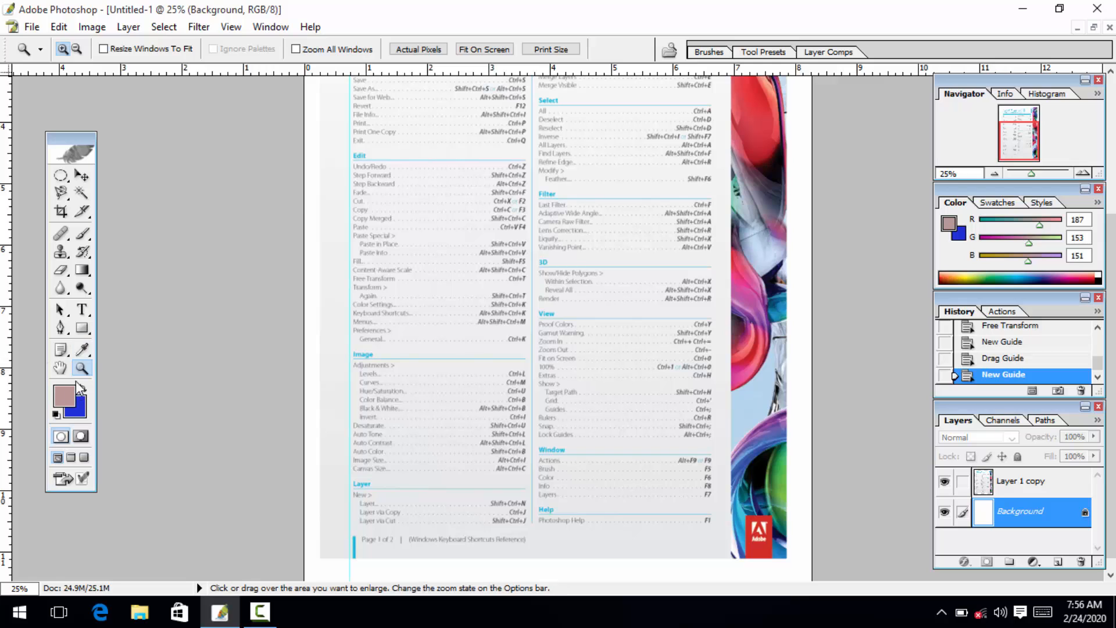
pyautogui.click(61, 367)
pyautogui.moveTo(559, 395); pyautogui.dragTo(546, 529)
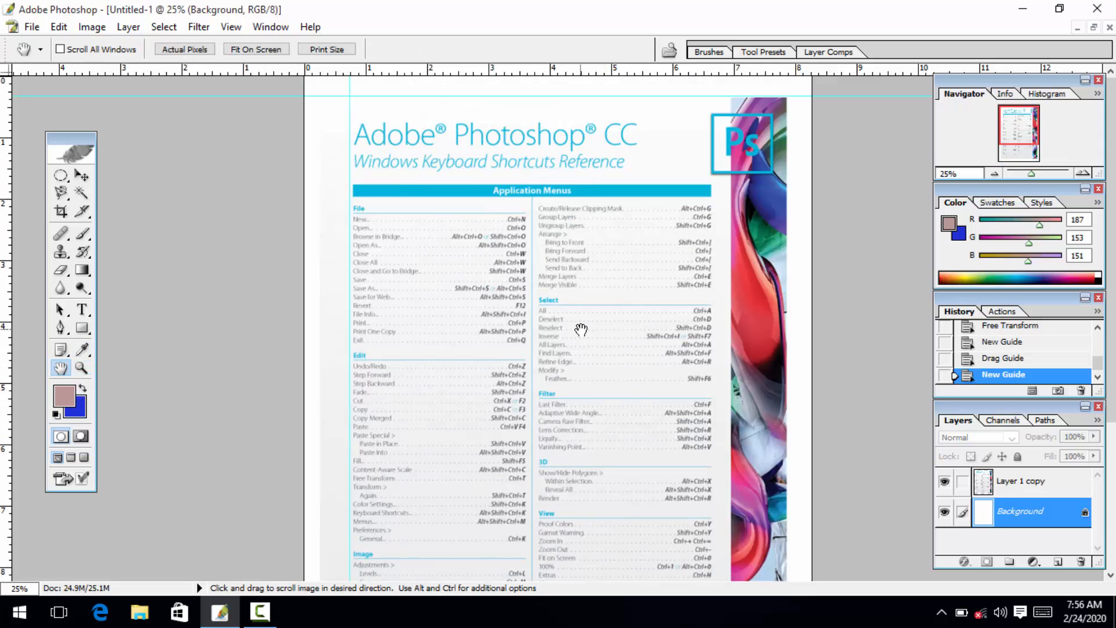
pyautogui.click(260, 611)
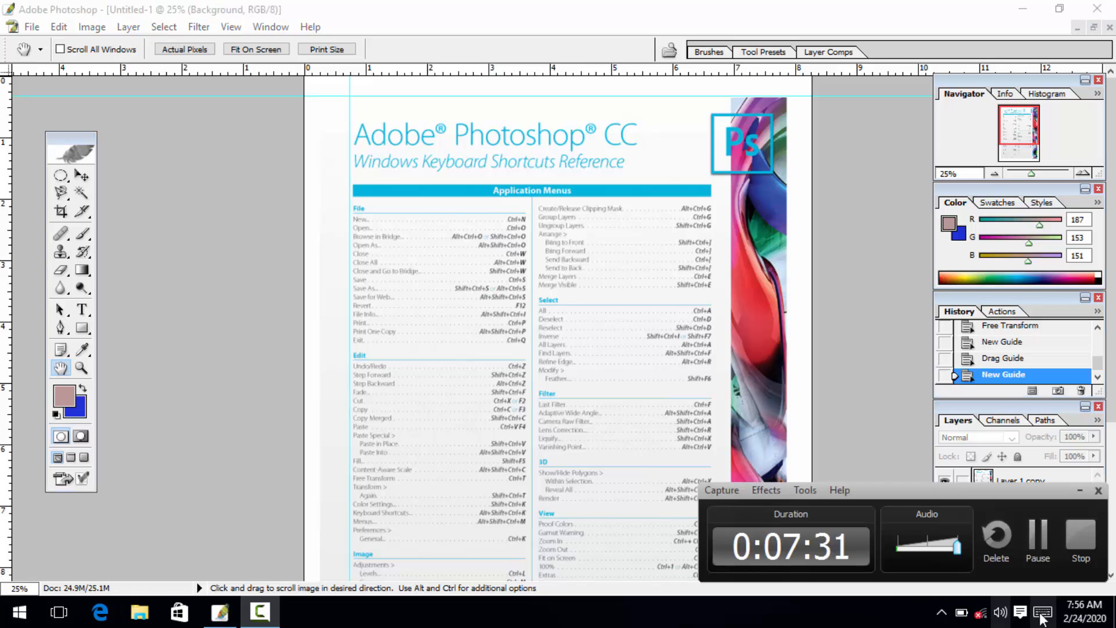
pyautogui.click(1079, 491)
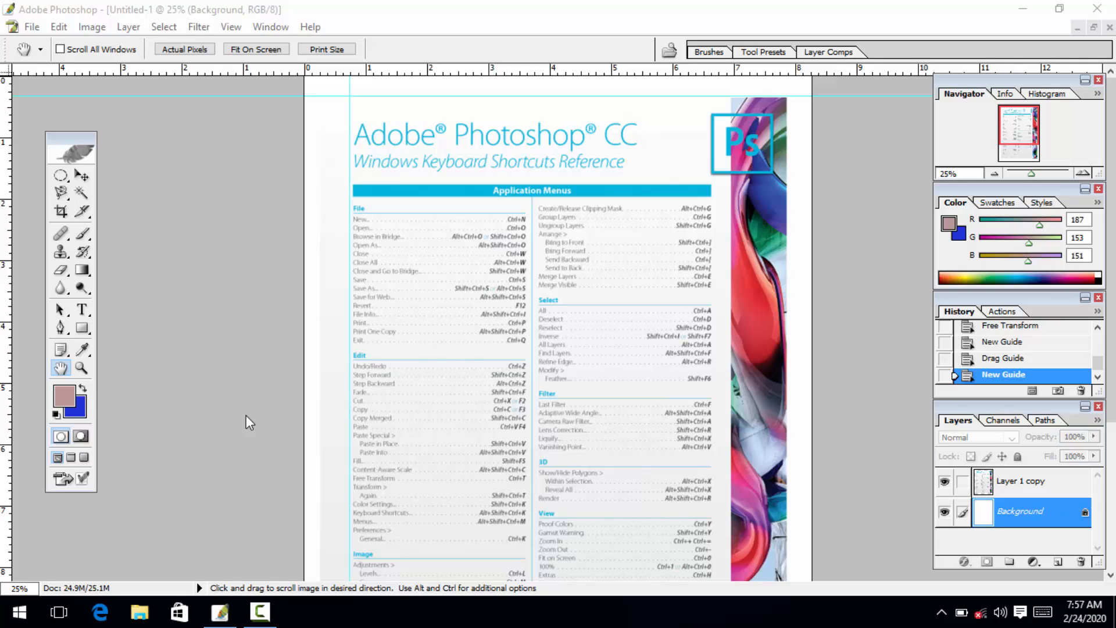
pyautogui.click(260, 616)
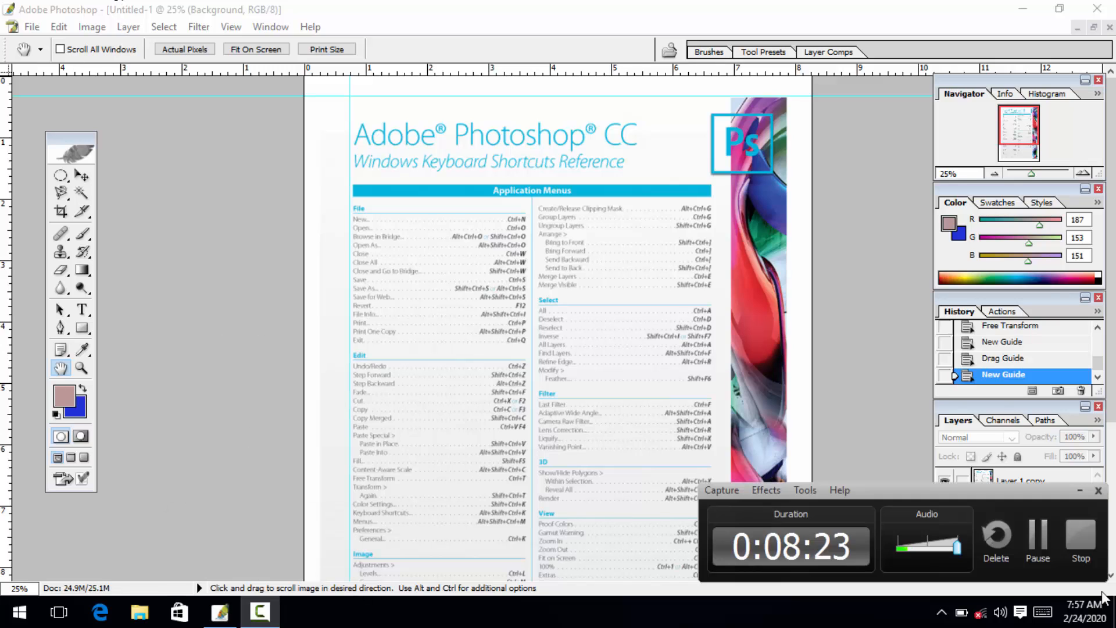